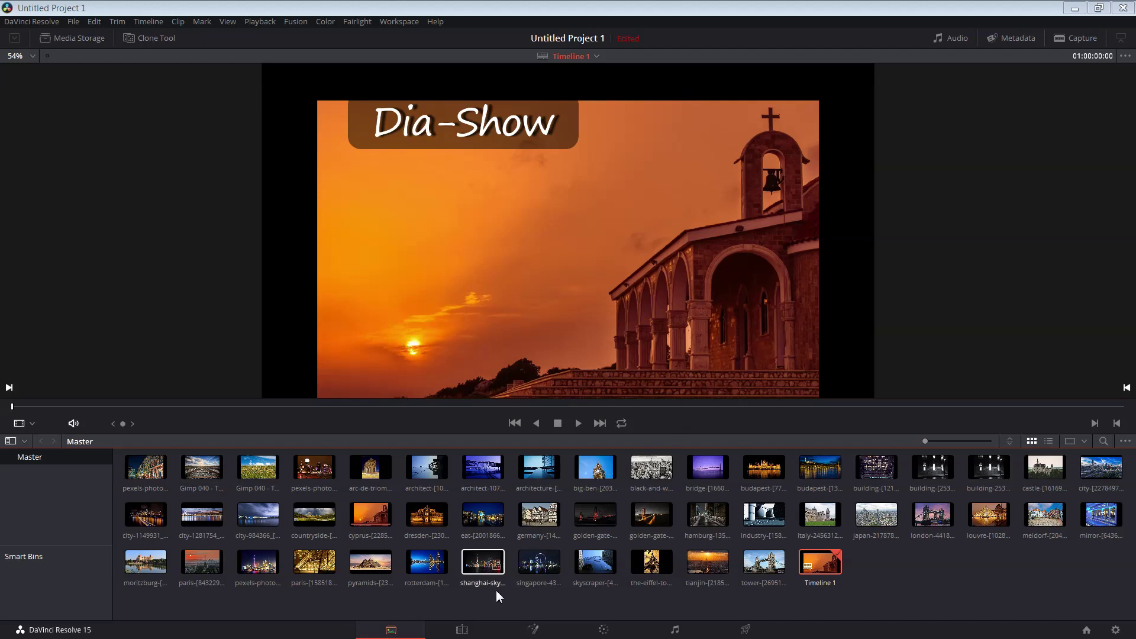
# On the Edit page, delete the Dia-Show title and cyprus photo from the timeline
pyautogui.click(454, 631)
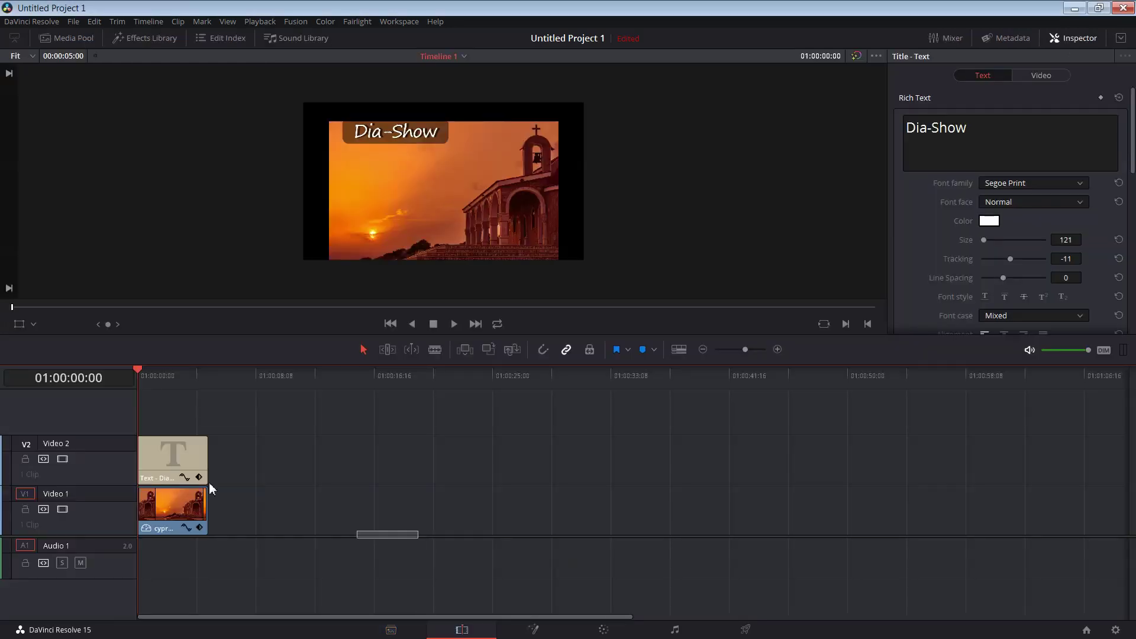
pyautogui.moveTo(418, 539); pyautogui.dragTo(148, 413)
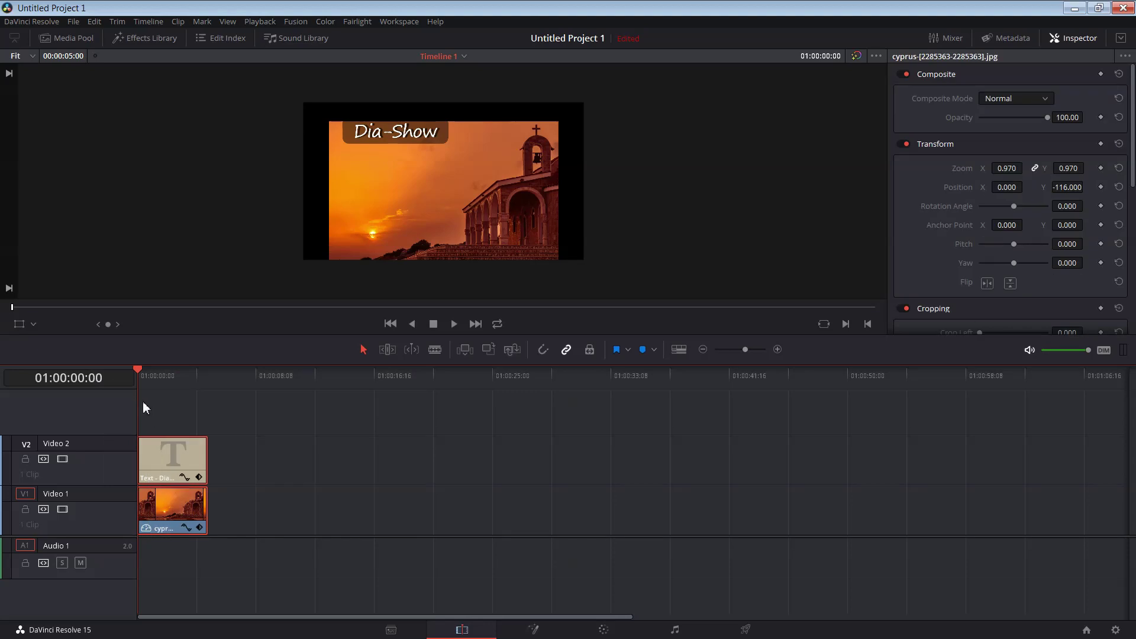
pyautogui.press('Delete')
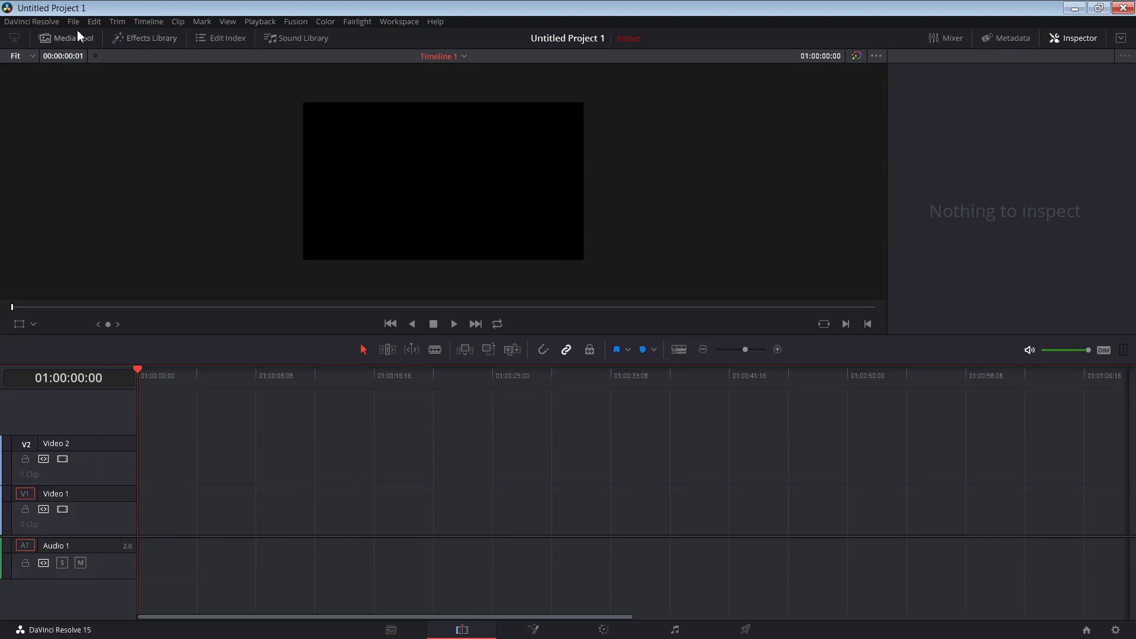
# Remove Timeline 1 from the media pool
pyautogui.click(75, 42)
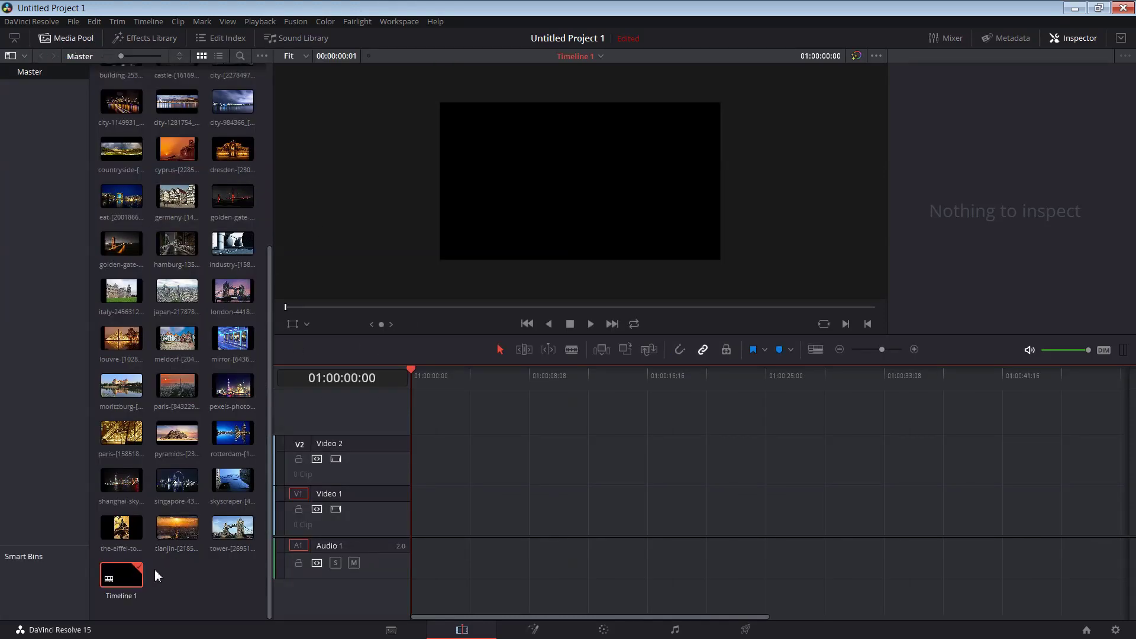
pyautogui.rightClick(137, 579)
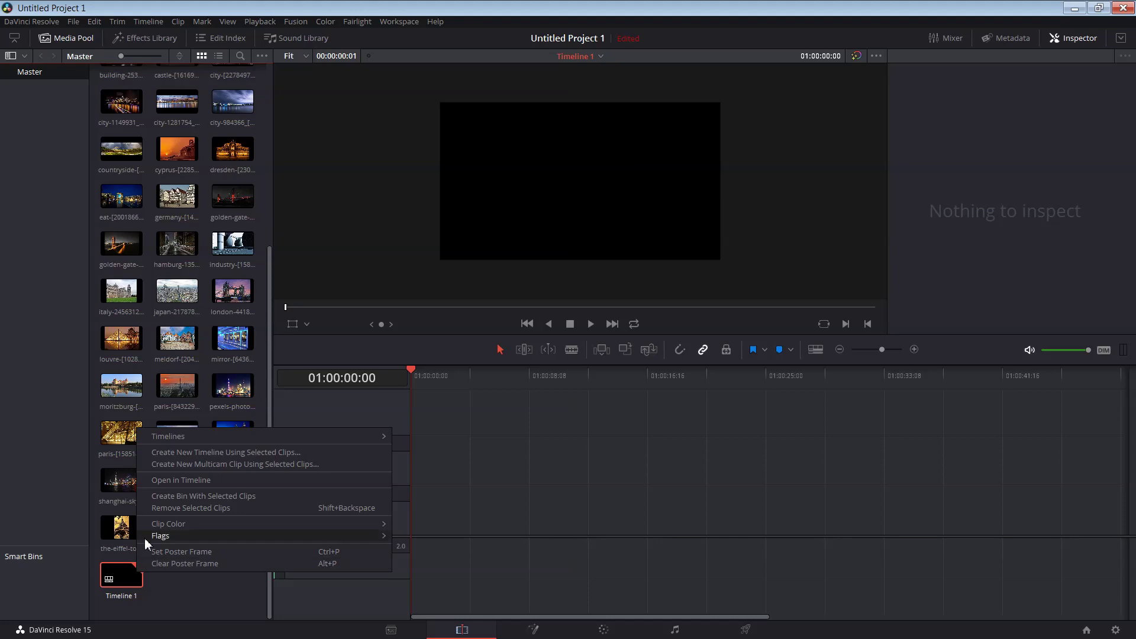
pyautogui.click(186, 508)
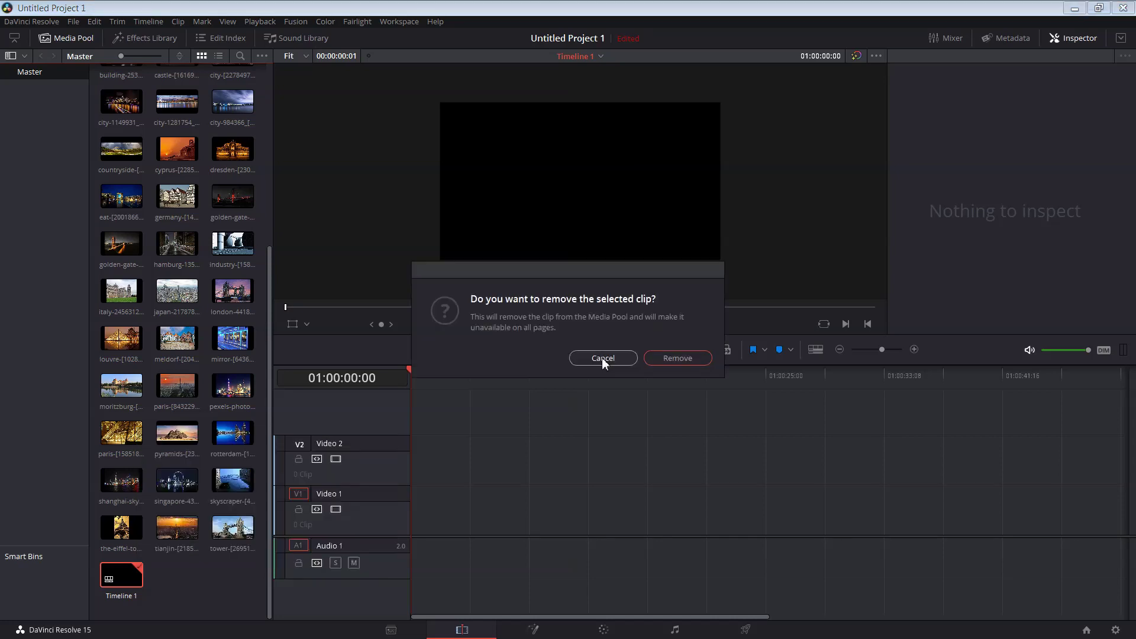
pyautogui.click(688, 359)
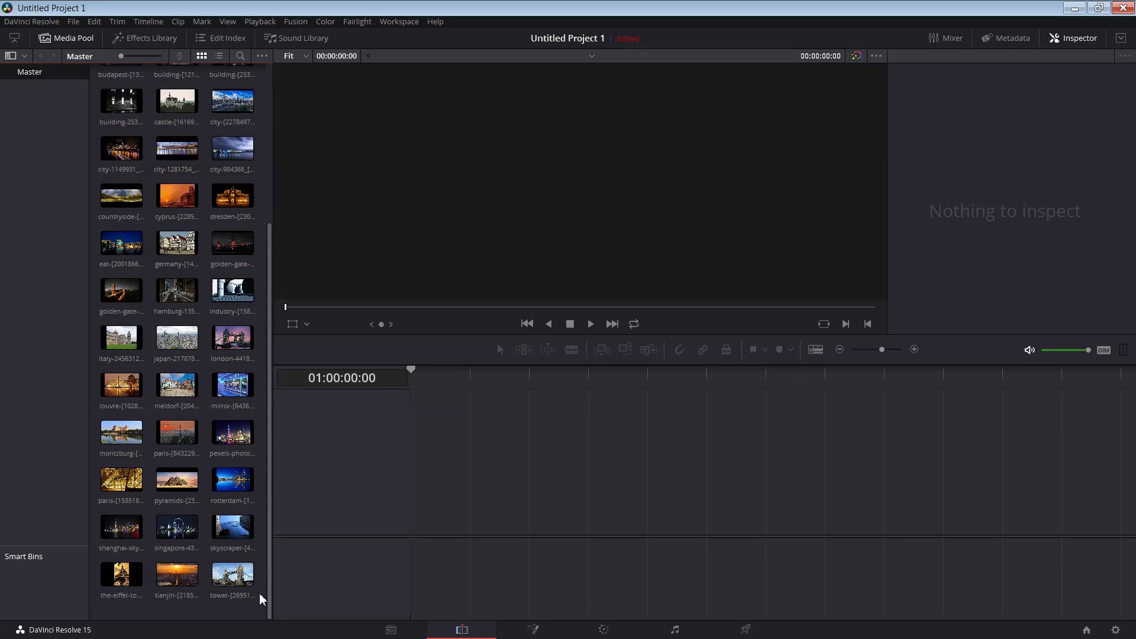
# Drag all 48 city and landmark photos onto V1 of the empty timeline, then scrub to preview
pyautogui.moveTo(261, 601); pyautogui.dragTo(102, 23)
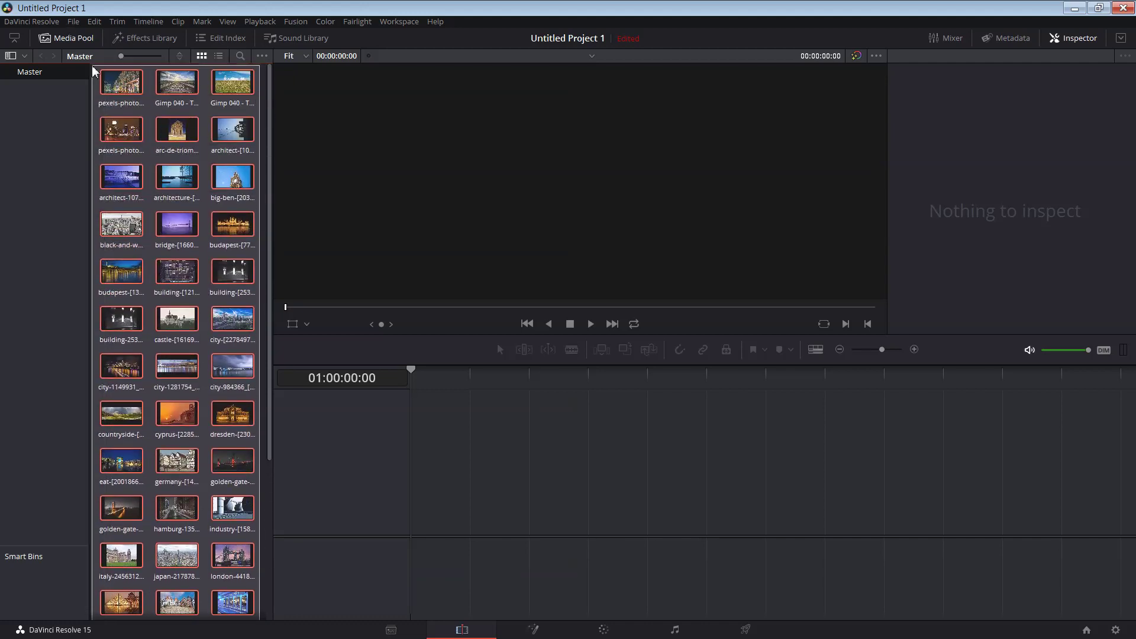
pyautogui.moveTo(102, 22)
pyautogui.mouseDown()
pyautogui.moveTo(95, 95)
pyautogui.moveTo(358, 488)
pyautogui.mouseUp()
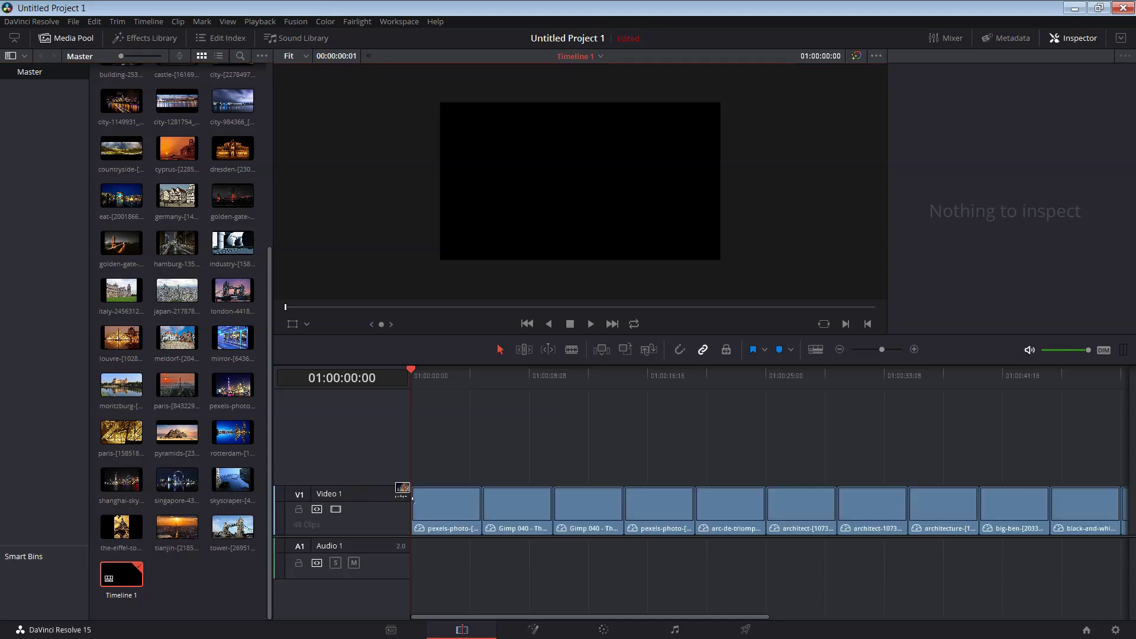
pyautogui.moveTo(364, 496); pyautogui.dragTo(418, 500)
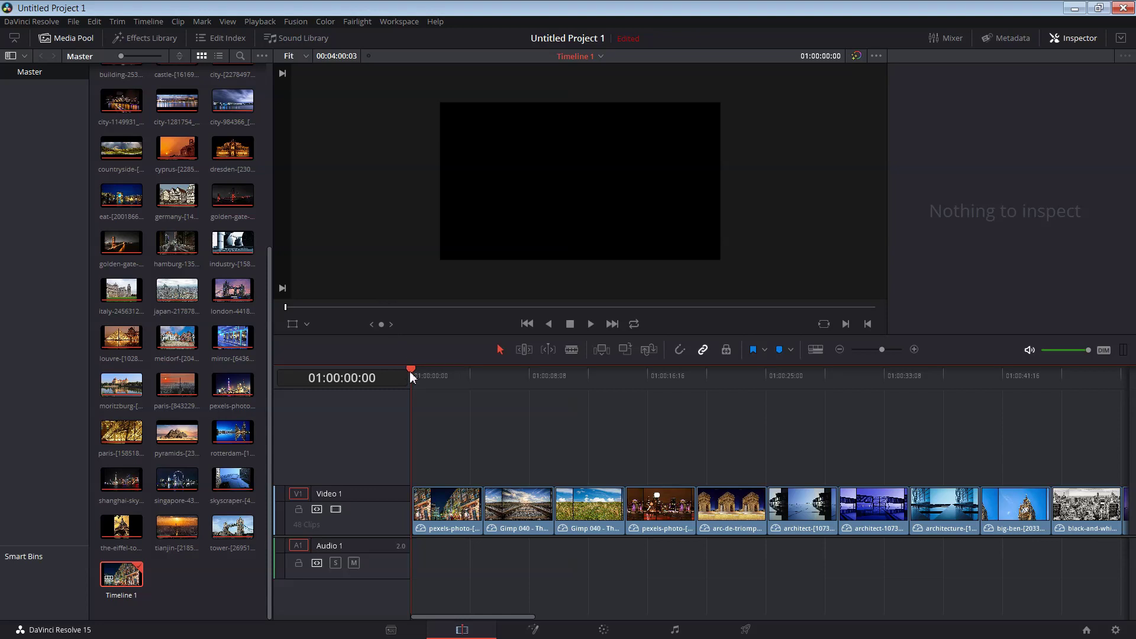
pyautogui.moveTo(410, 371); pyautogui.dragTo(482, 377)
pyautogui.moveTo(461, 377)
pyautogui.mouseDown()
pyautogui.moveTo(419, 377)
pyautogui.moveTo(432, 375)
pyautogui.mouseUp()
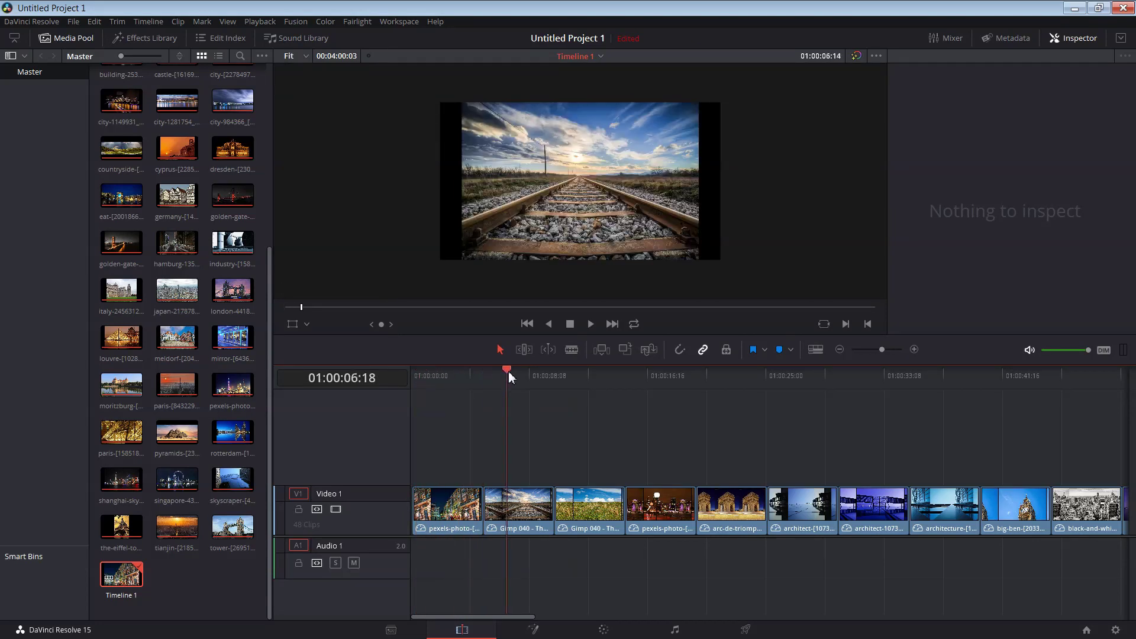
pyautogui.click(468, 506)
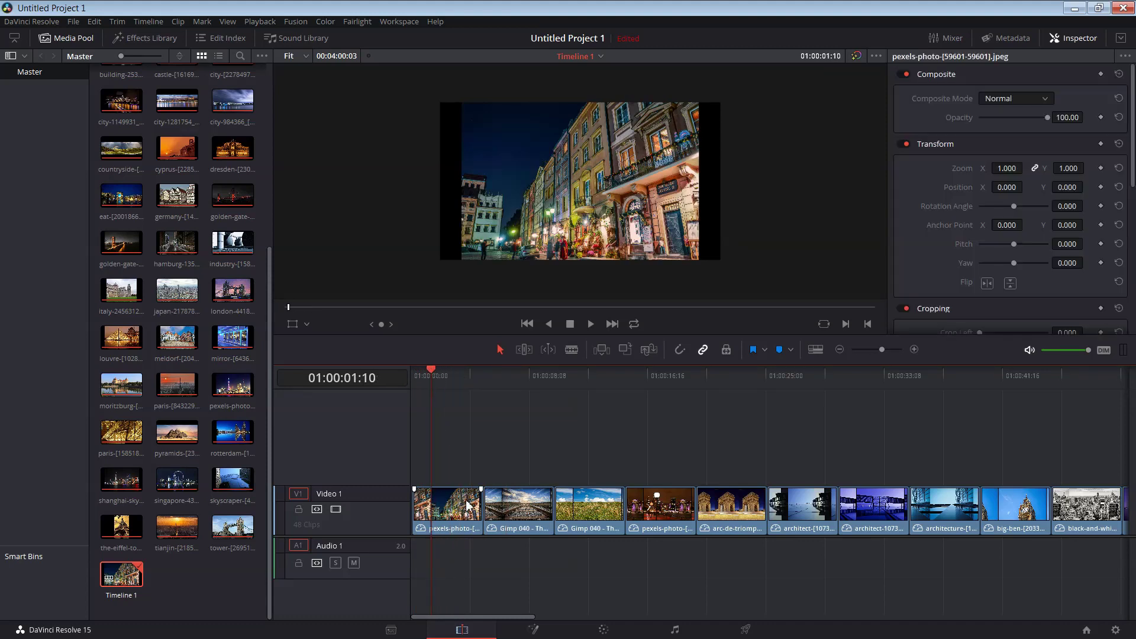
pyautogui.moveTo(491, 510); pyautogui.dragTo(469, 504)
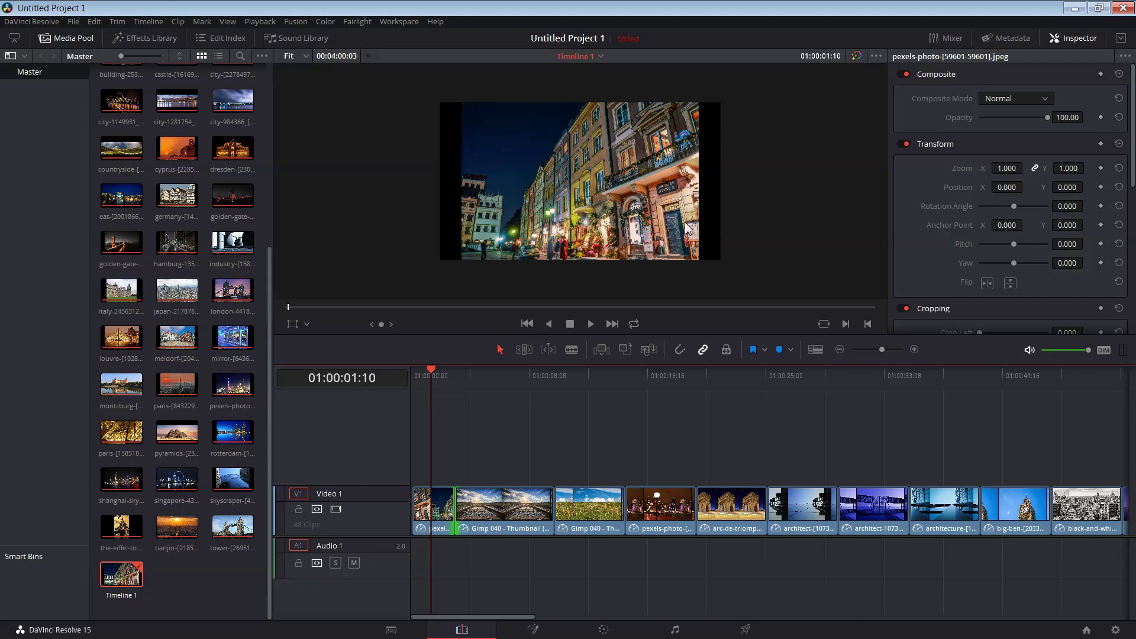
pyautogui.click(437, 522)
pyautogui.click(1068, 38)
pyautogui.click(1068, 37)
pyautogui.click(1006, 168)
pyautogui.write('1.36')
pyautogui.press('Return')
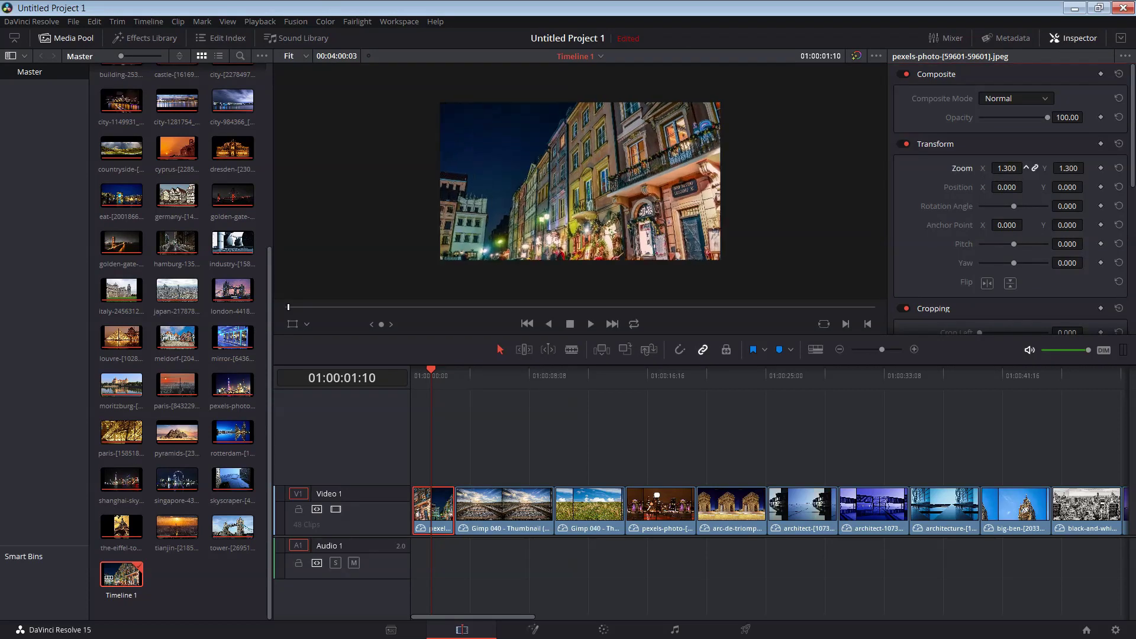
pyautogui.click(527, 506)
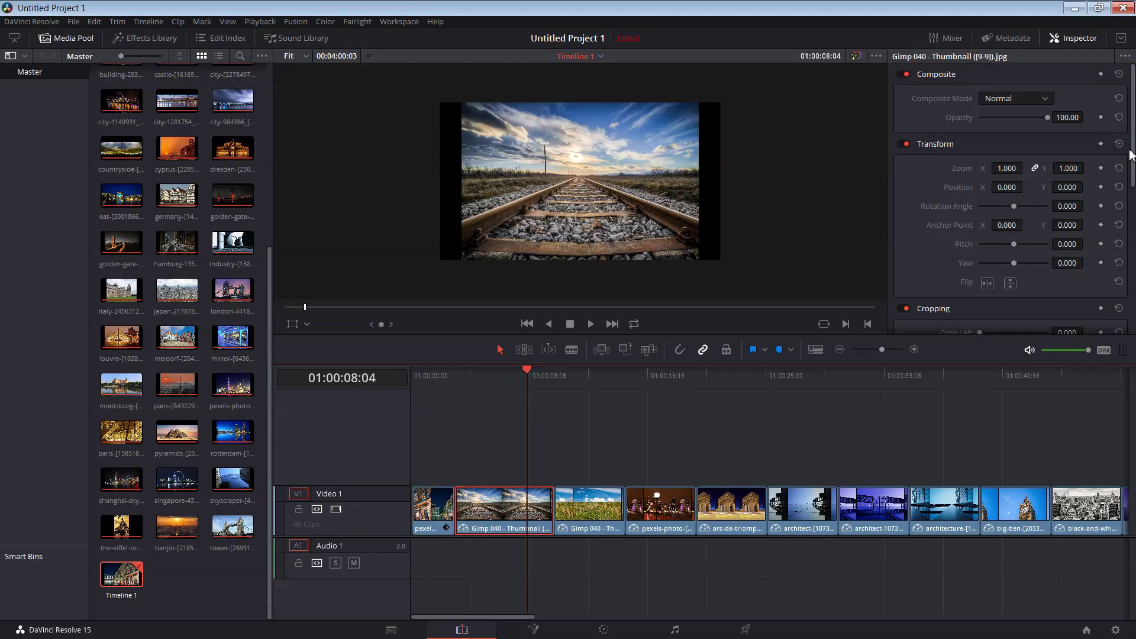
pyautogui.moveTo(1010, 179); pyautogui.dragTo(1019, 169)
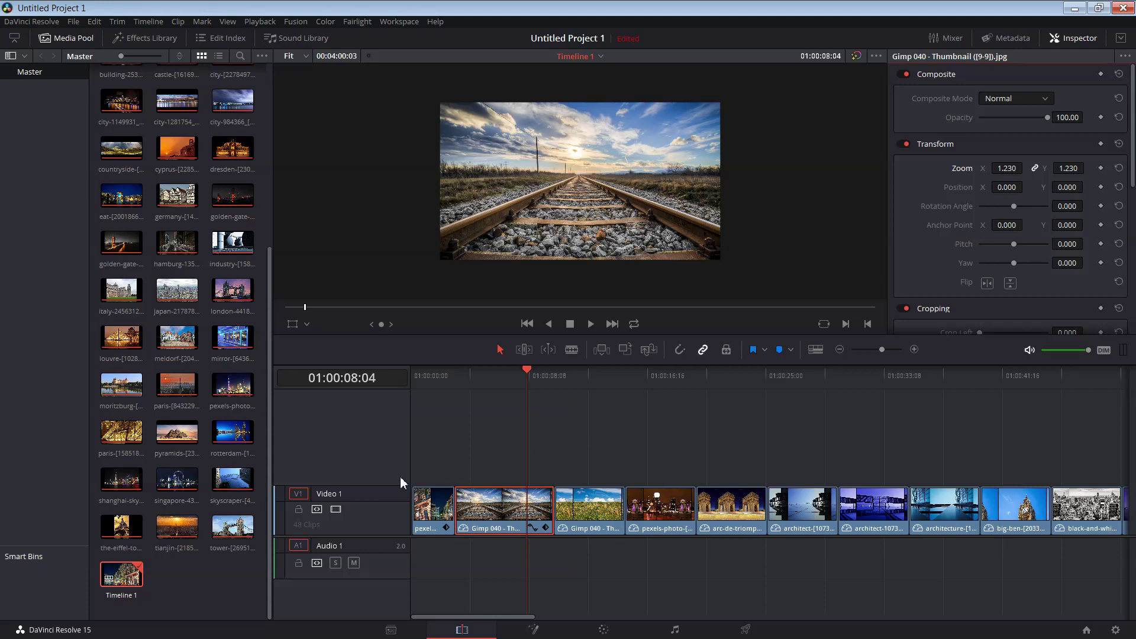
pyautogui.hotkey('ctrl', 'z')
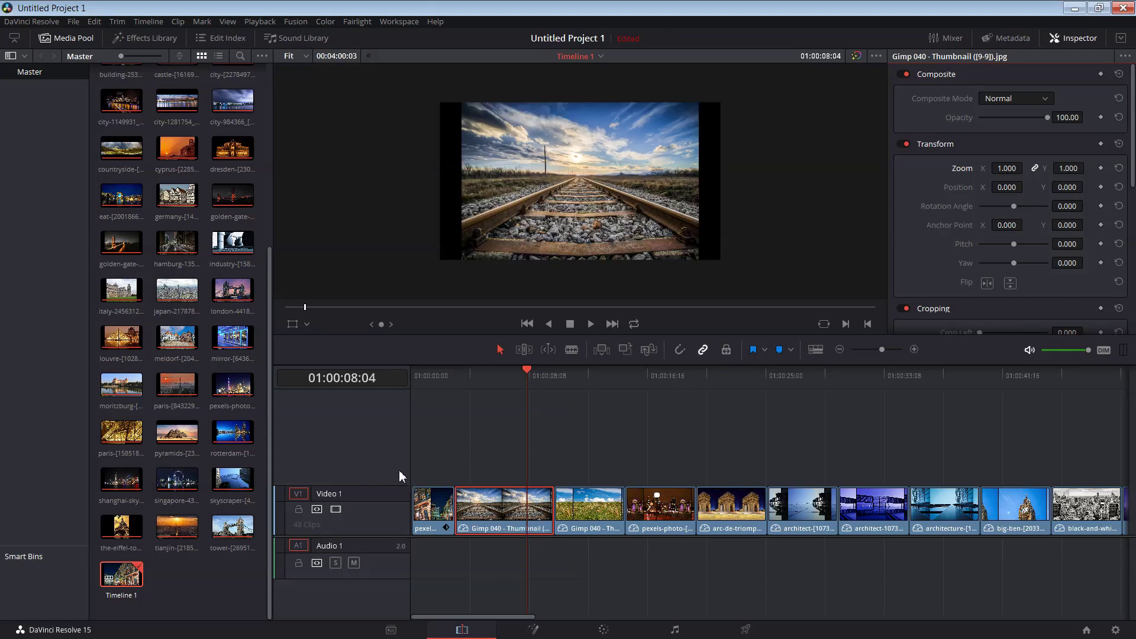
pyautogui.hotkey('ctrl', 'z')
pyautogui.hotkey('ctrl', 'z')
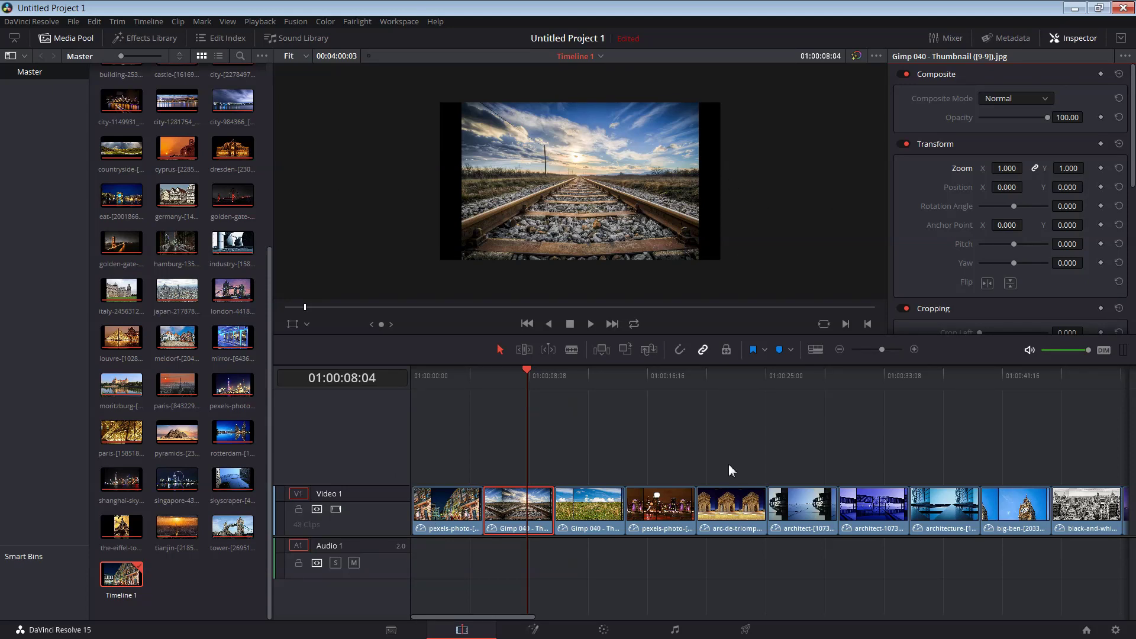
# Close the media pool, zoom the timeline out, and box-select all 48 clips on Video 1
pyautogui.click(62, 38)
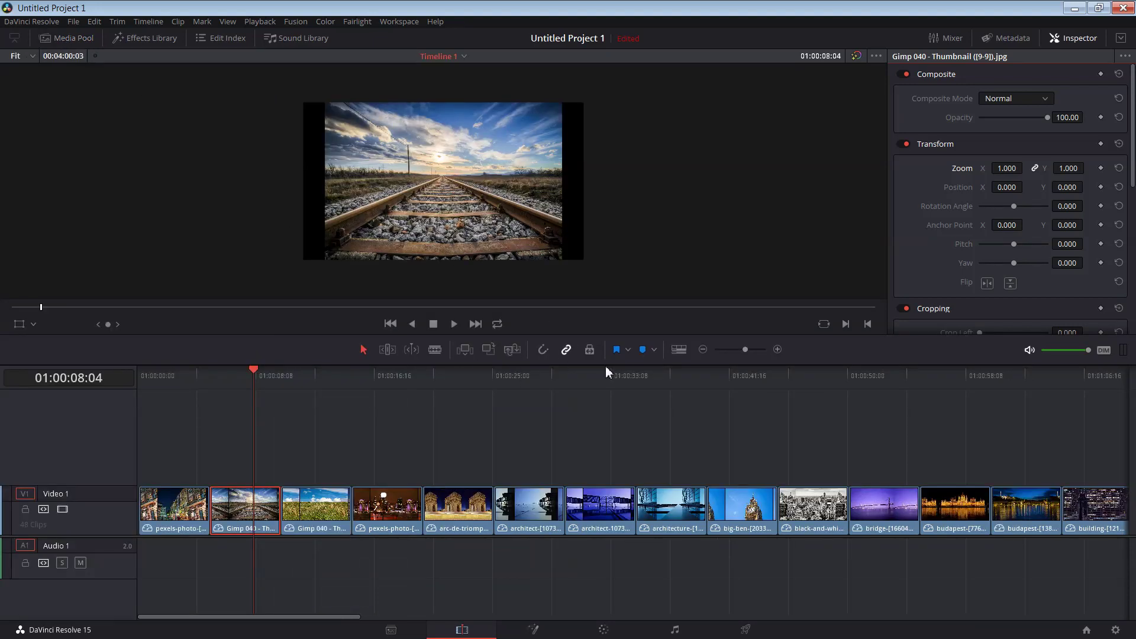
pyautogui.click(703, 350)
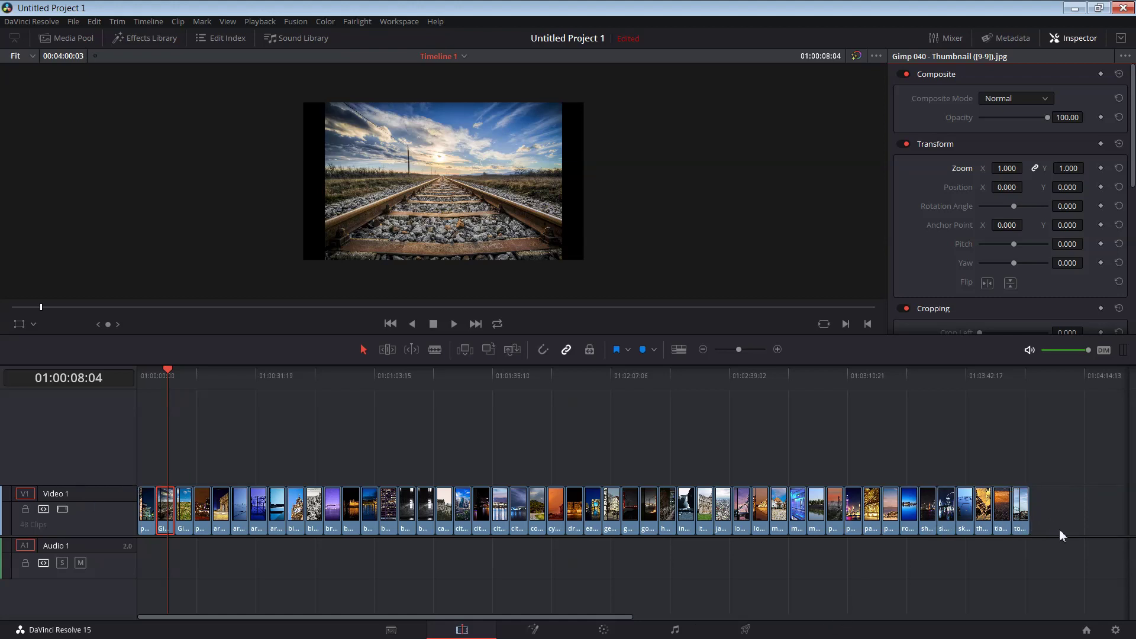
pyautogui.moveTo(1060, 529); pyautogui.dragTo(112, 513)
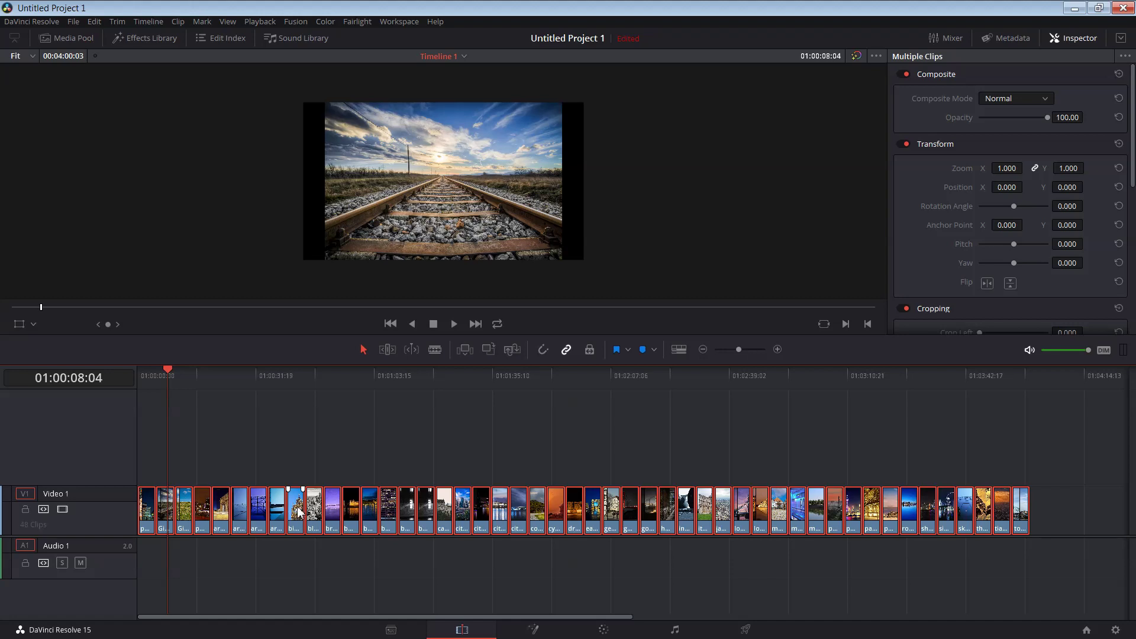
# Nest the selected photo clips into a compound clip named 'Compound Clip 1', then select it
pyautogui.rightClick(300, 513)
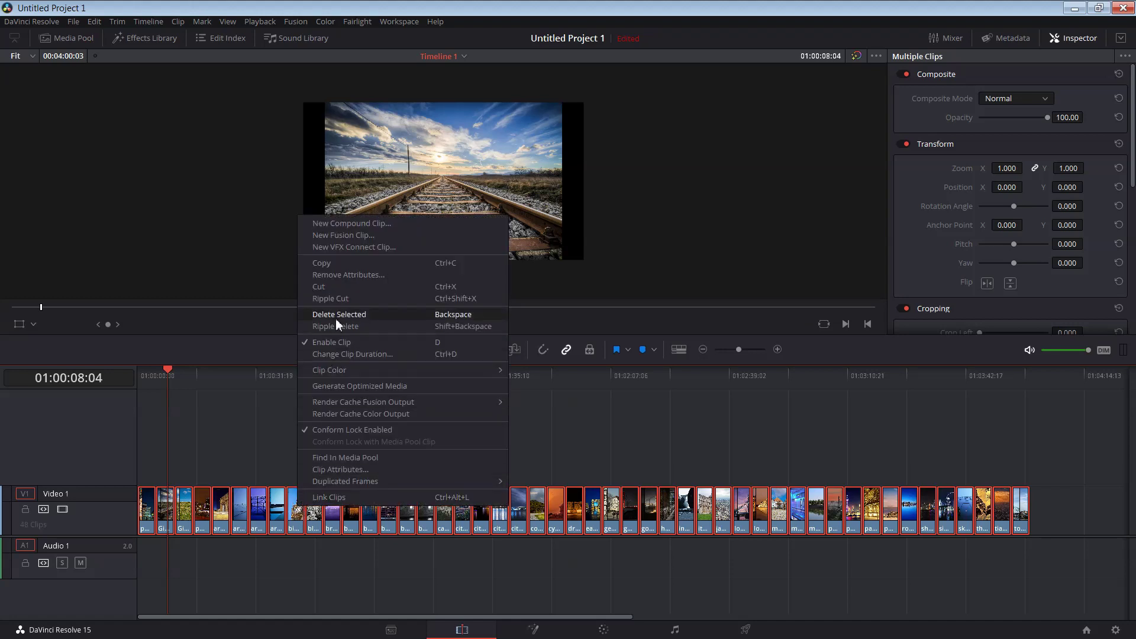
pyautogui.click(350, 223)
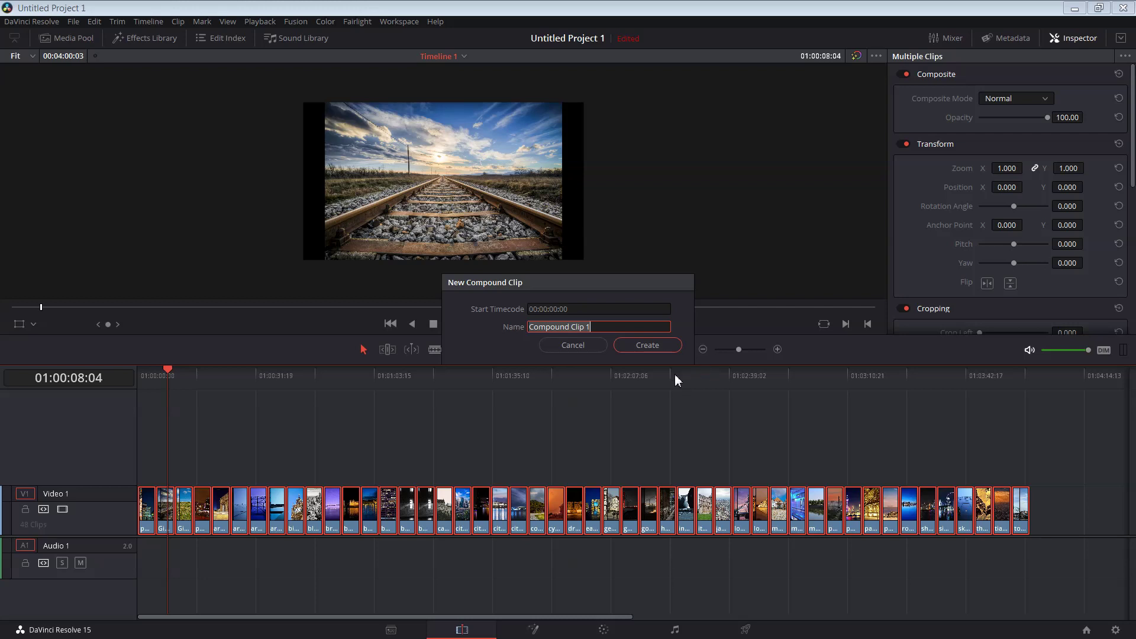
pyautogui.click(634, 346)
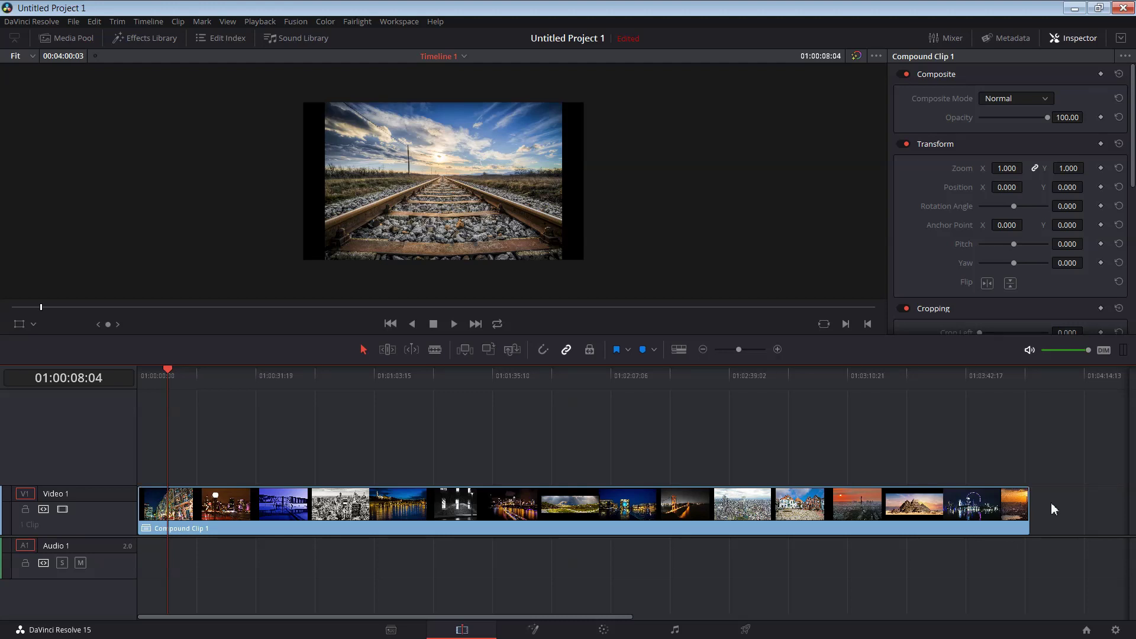
pyautogui.click(377, 527)
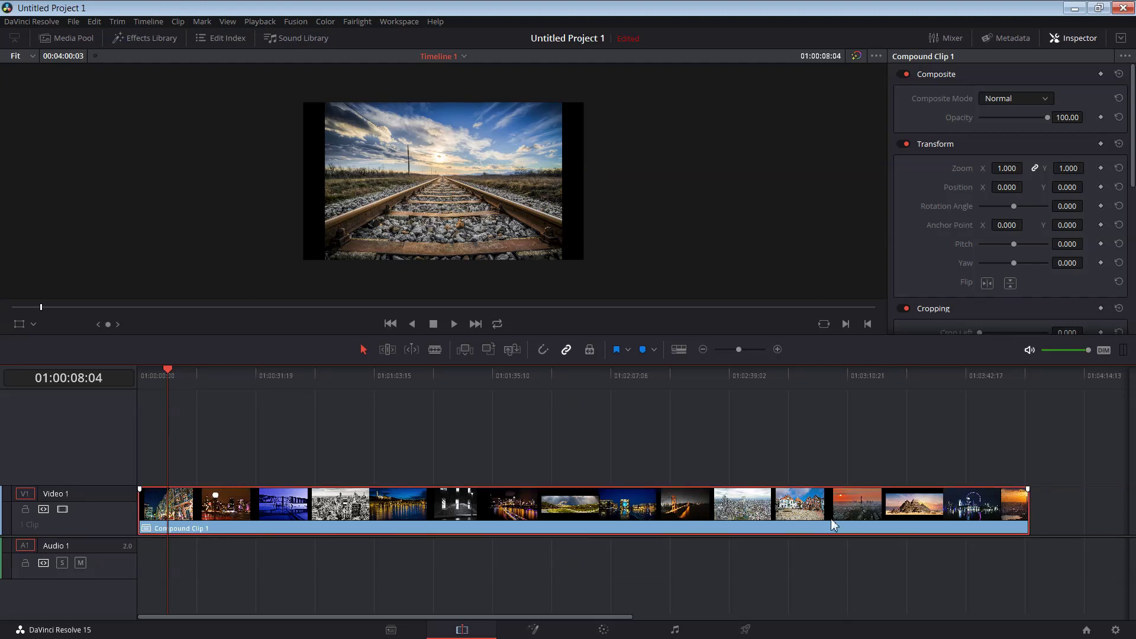
pyautogui.click(142, 372)
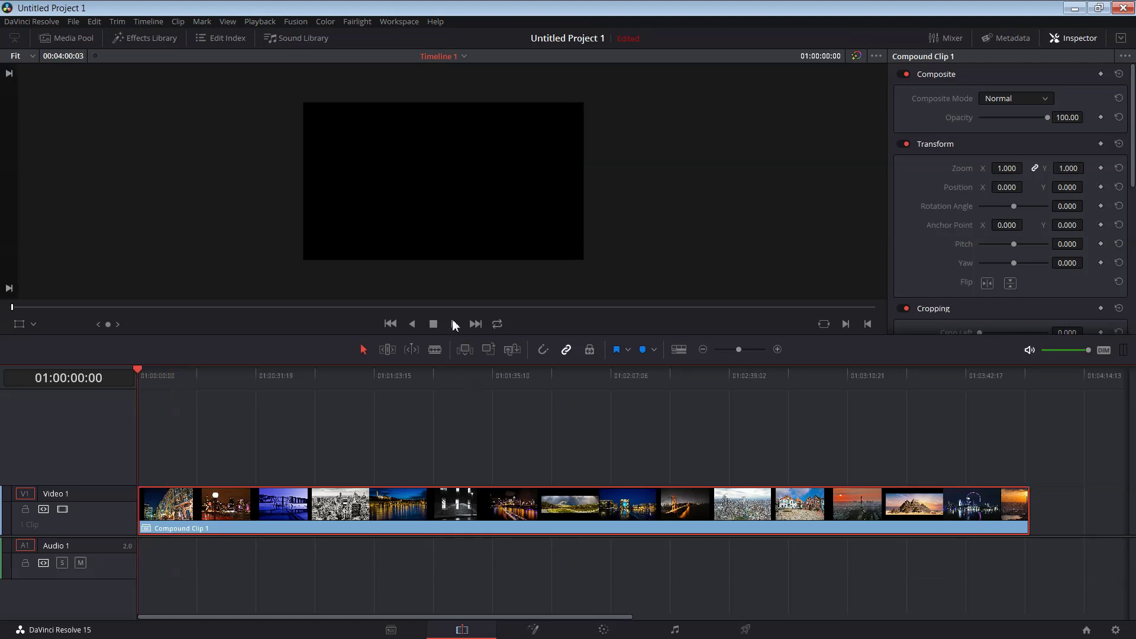
pyautogui.click(454, 324)
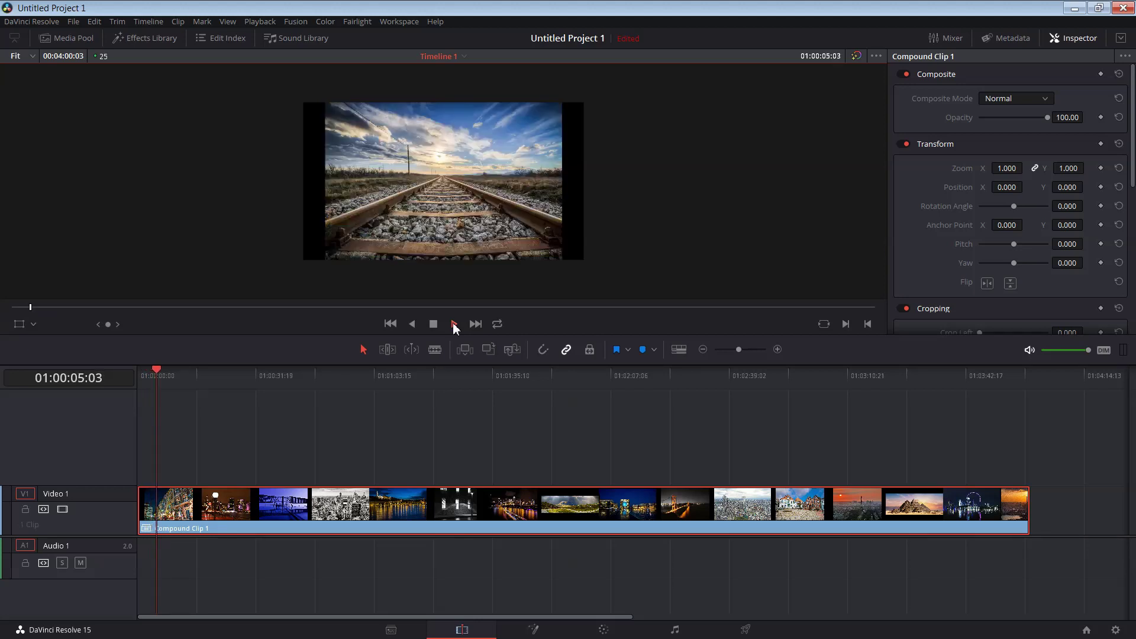
pyautogui.click(433, 324)
# Set Compound Clip 1's speed to 48% with Change Clip Speed
pyautogui.rightClick(562, 504)
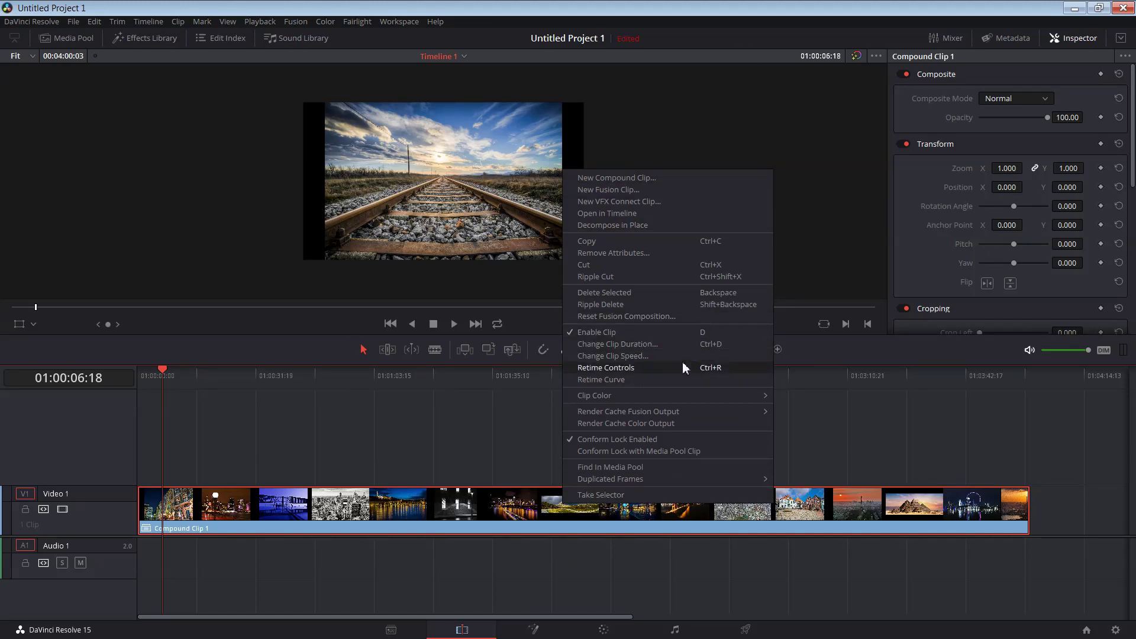
pyautogui.press('Escape')
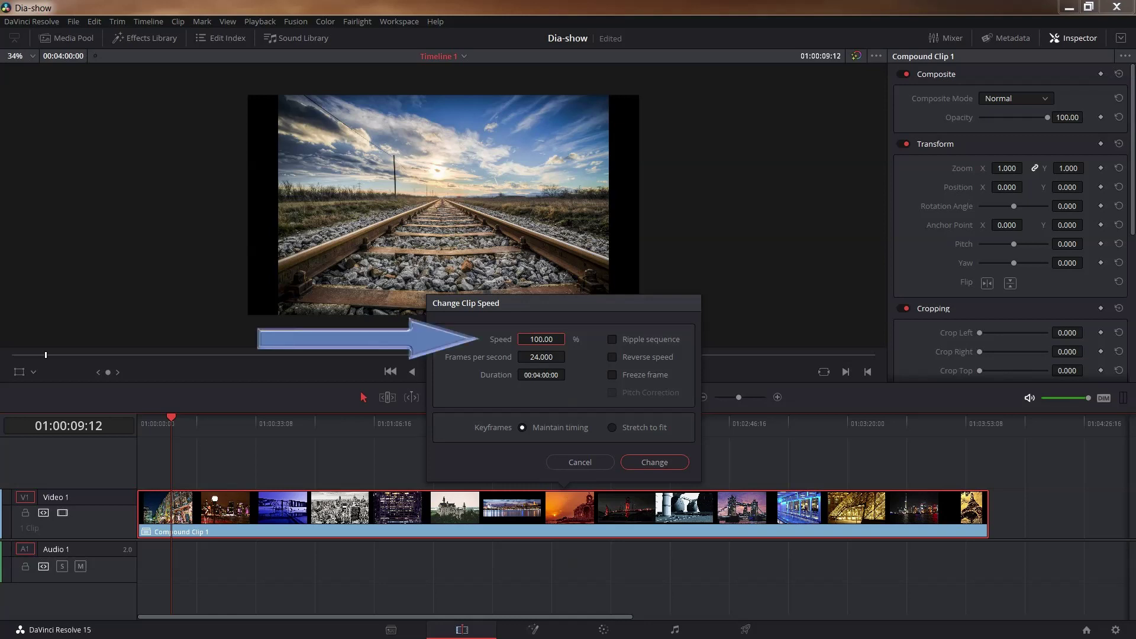
pyautogui.write('48')
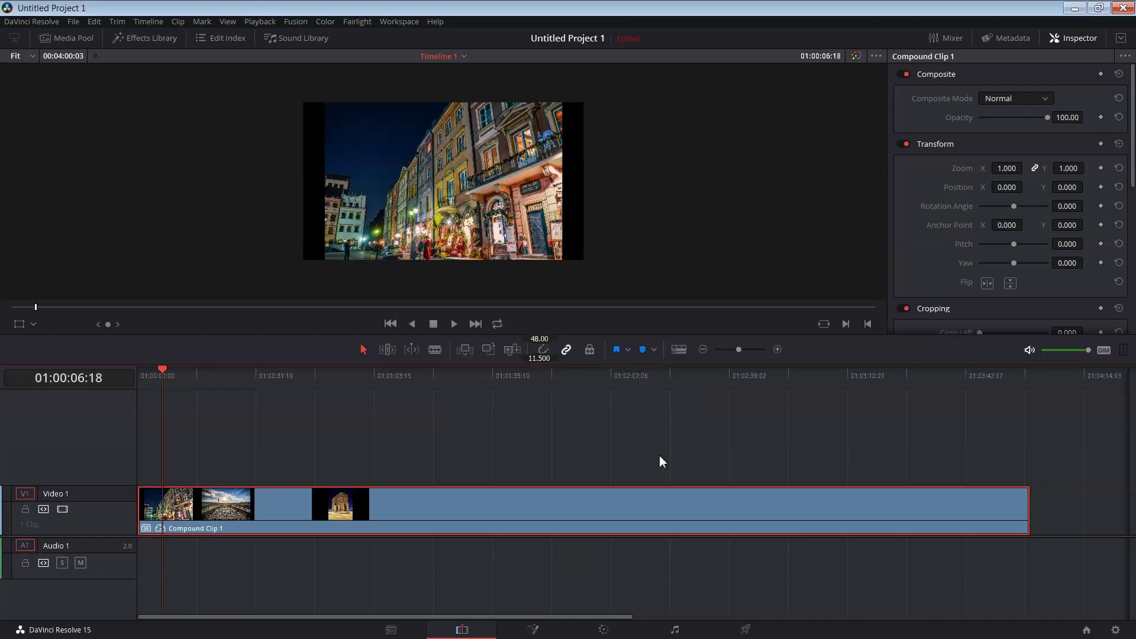
# Extend the compound clip's right edge outward and fit the timeline into view with Shift+Z
pyautogui.moveTo(1033, 523); pyautogui.dragTo(1056, 514)
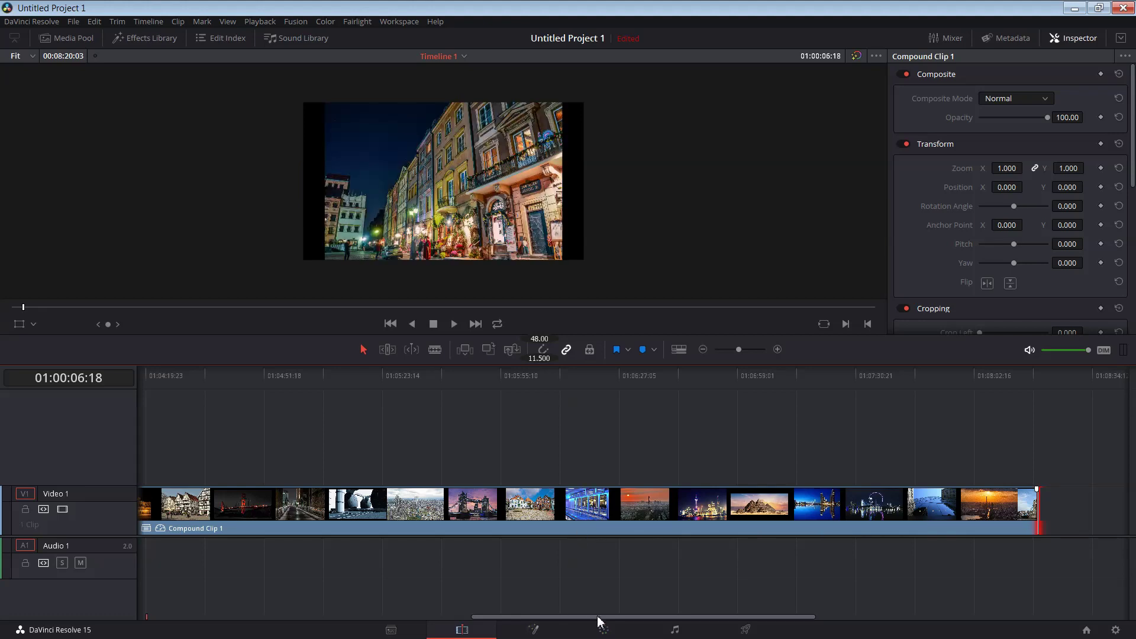
pyautogui.moveTo(595, 619); pyautogui.dragTo(478, 621)
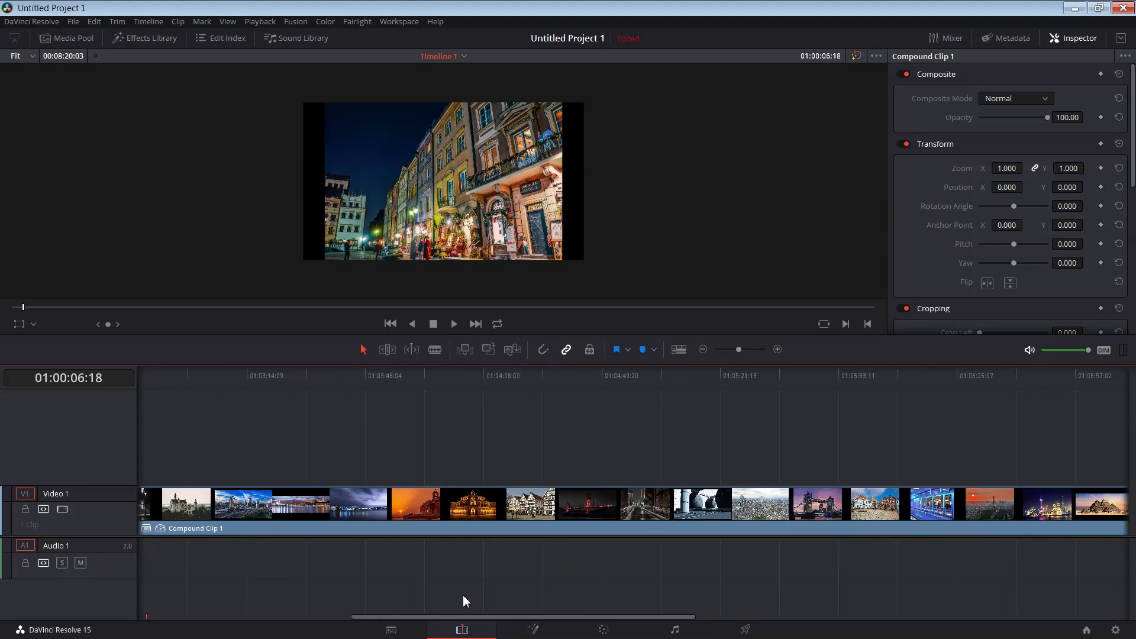
pyautogui.hotkey('shift', 'z')
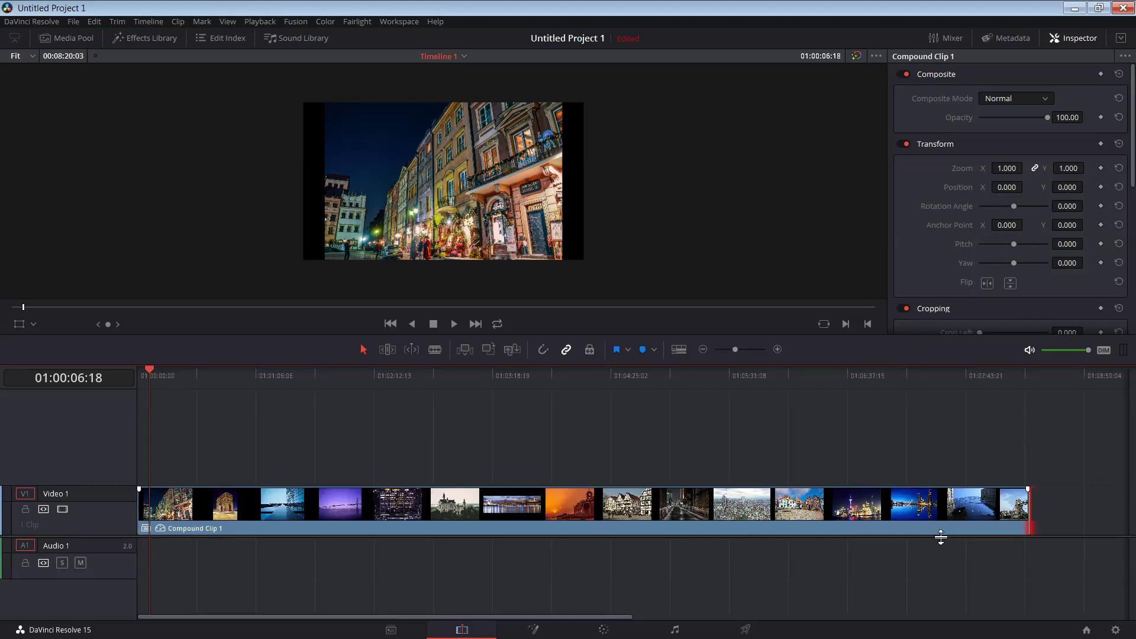
# Play the slowed slideshow from the timeline start, then stop playback
pyautogui.click(259, 498)
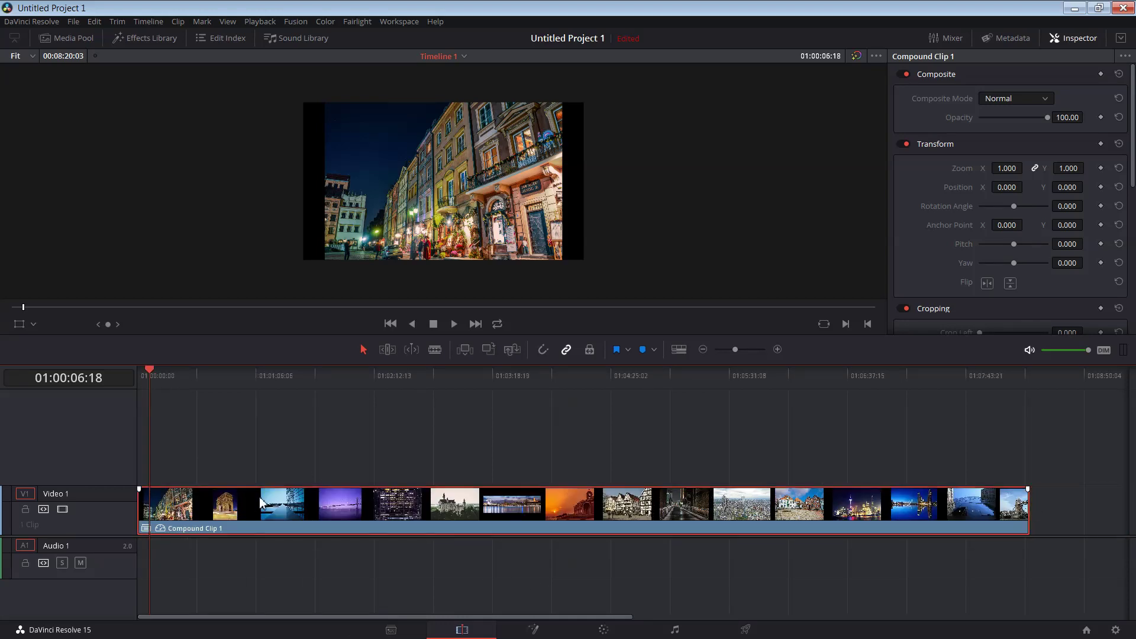
pyautogui.moveTo(143, 367); pyautogui.dragTo(129, 368)
pyautogui.click(455, 324)
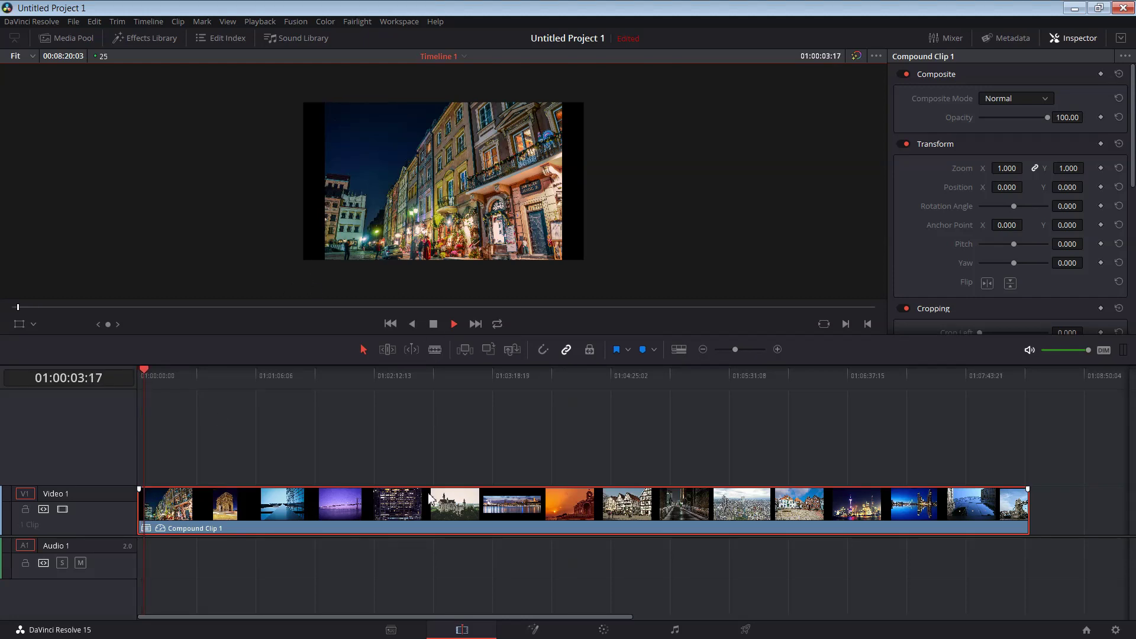
pyautogui.click(433, 323)
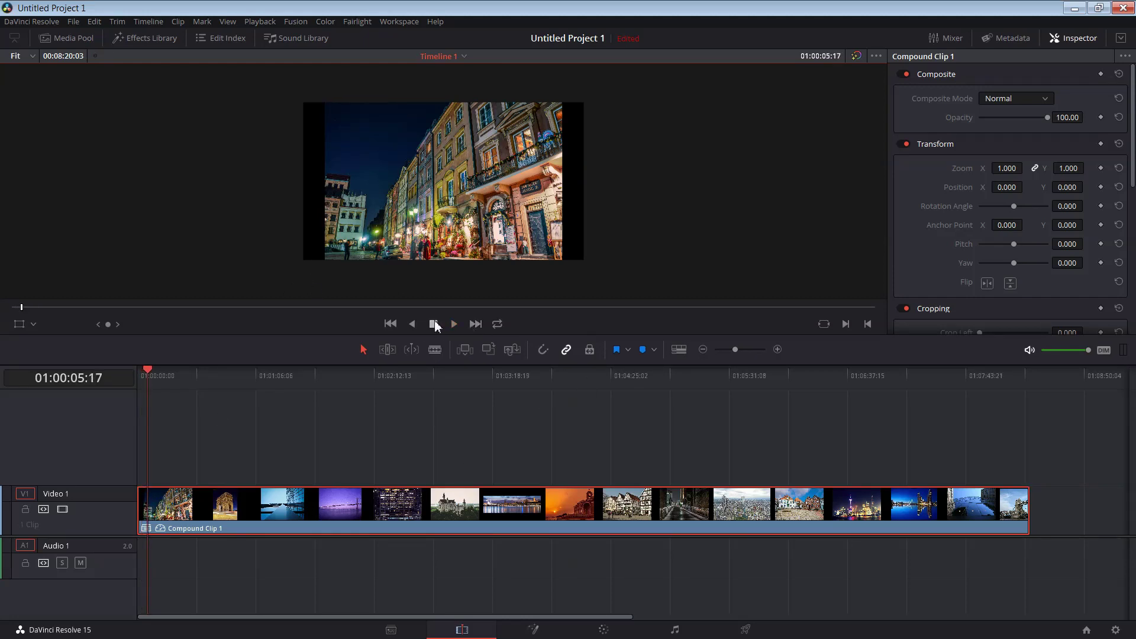
# Set Compound Clip 1's speed to 800% with Change Clip Speed
pyautogui.rightClick(419, 507)
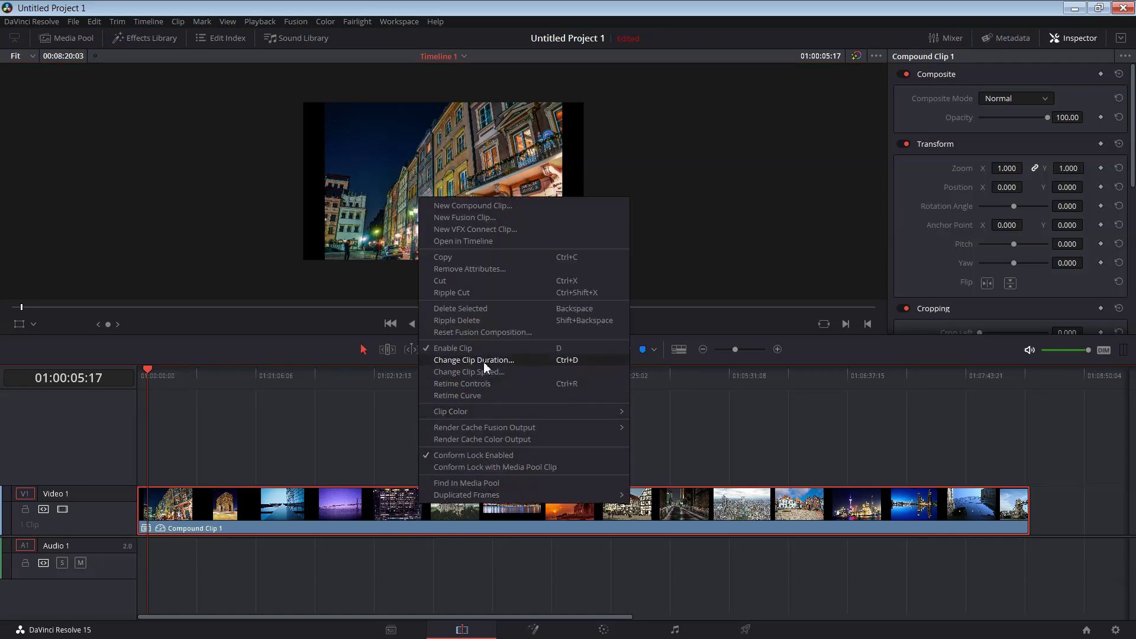
pyautogui.click(678, 465)
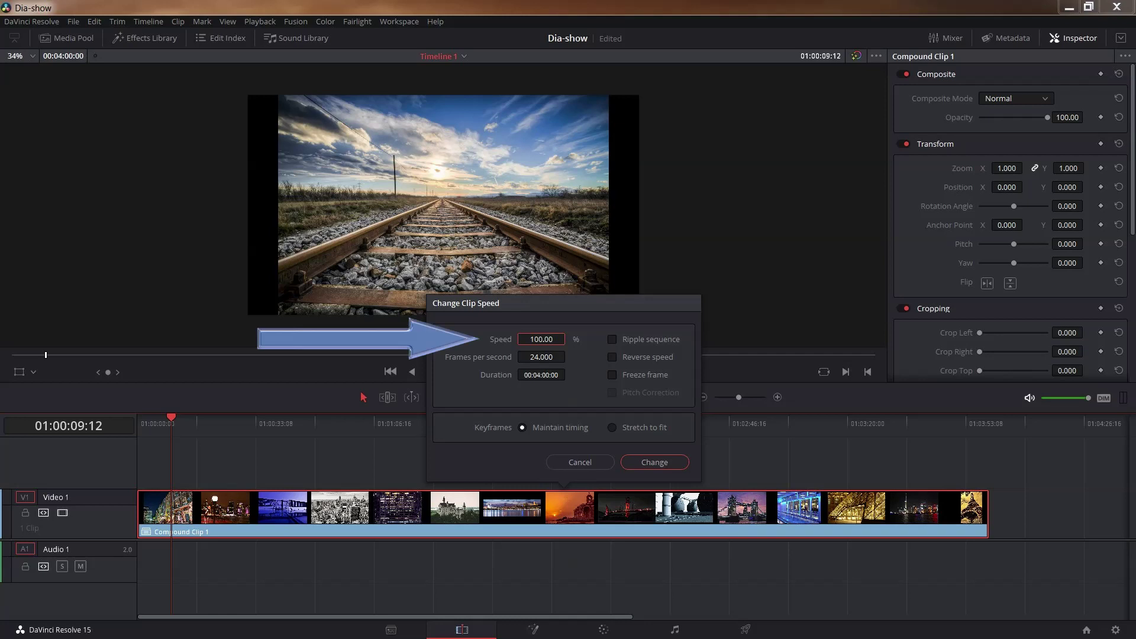
pyautogui.write('800')
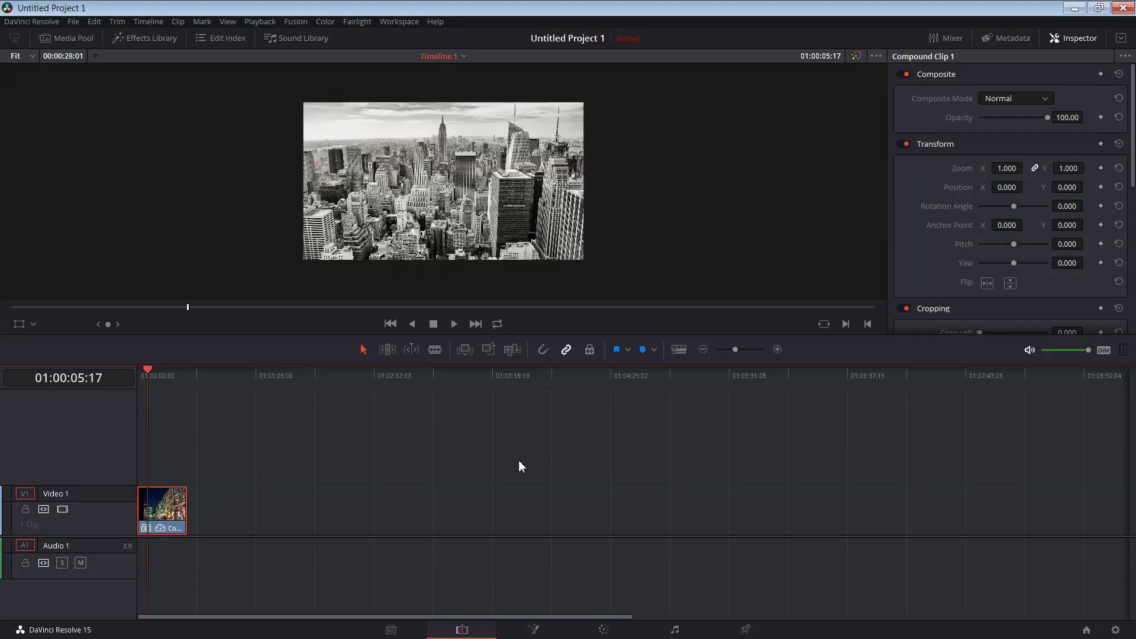
# Trim 23 frames off the clip's end, zoom in, and play the fast slideshow from the start
pyautogui.click(195, 514)
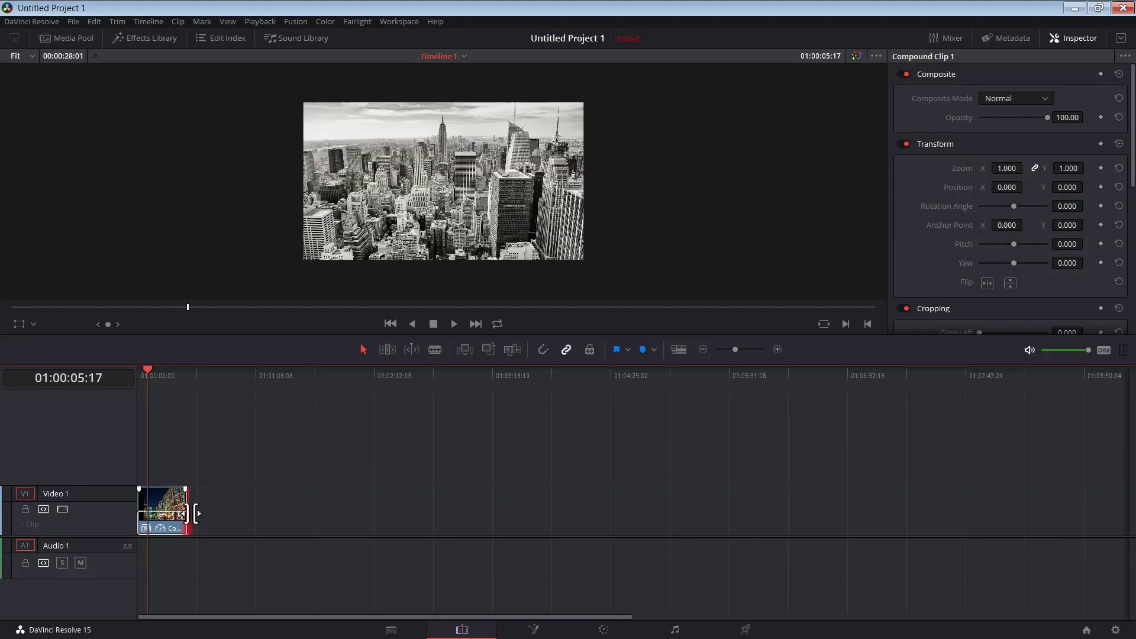
pyautogui.moveTo(196, 514); pyautogui.dragTo(242, 518)
pyautogui.moveTo(156, 377); pyautogui.dragTo(119, 374)
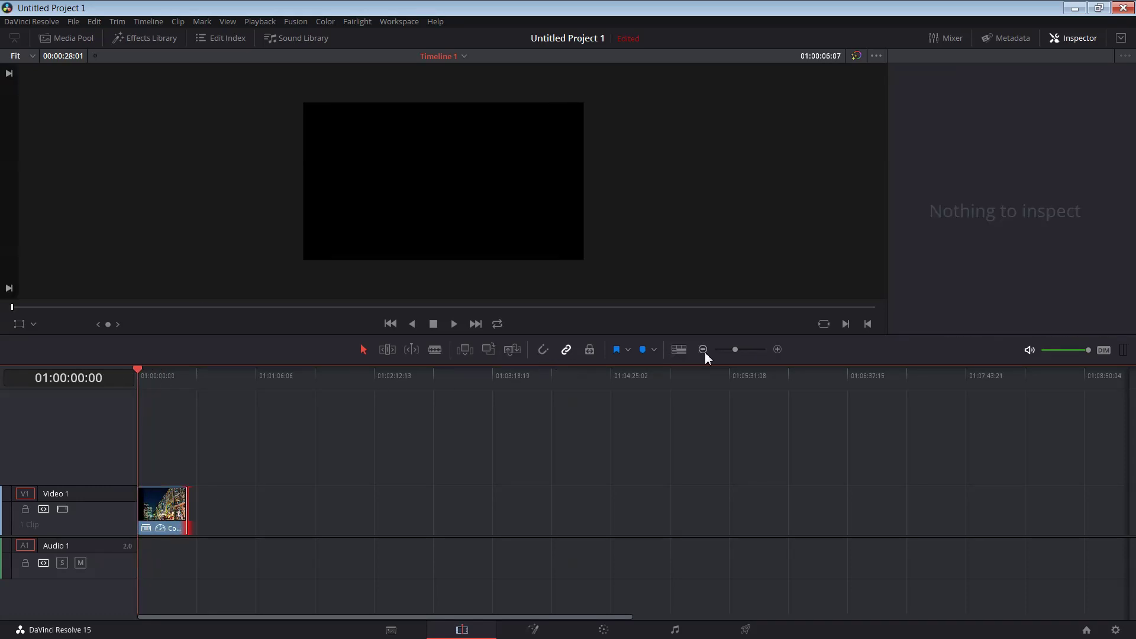
pyautogui.click(775, 349)
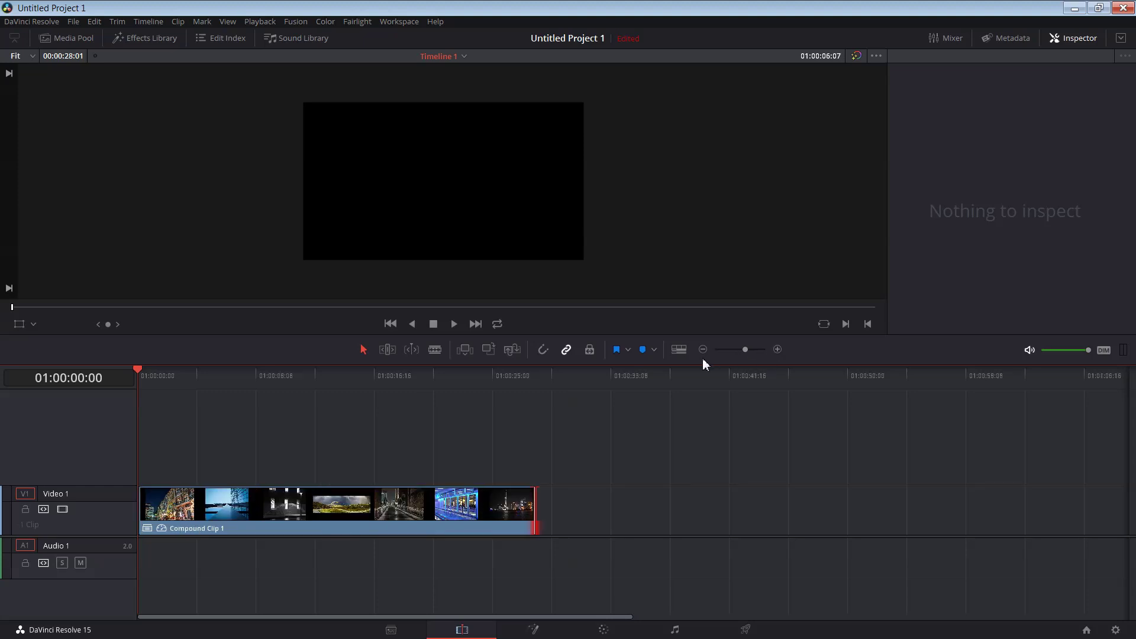
pyautogui.click(454, 325)
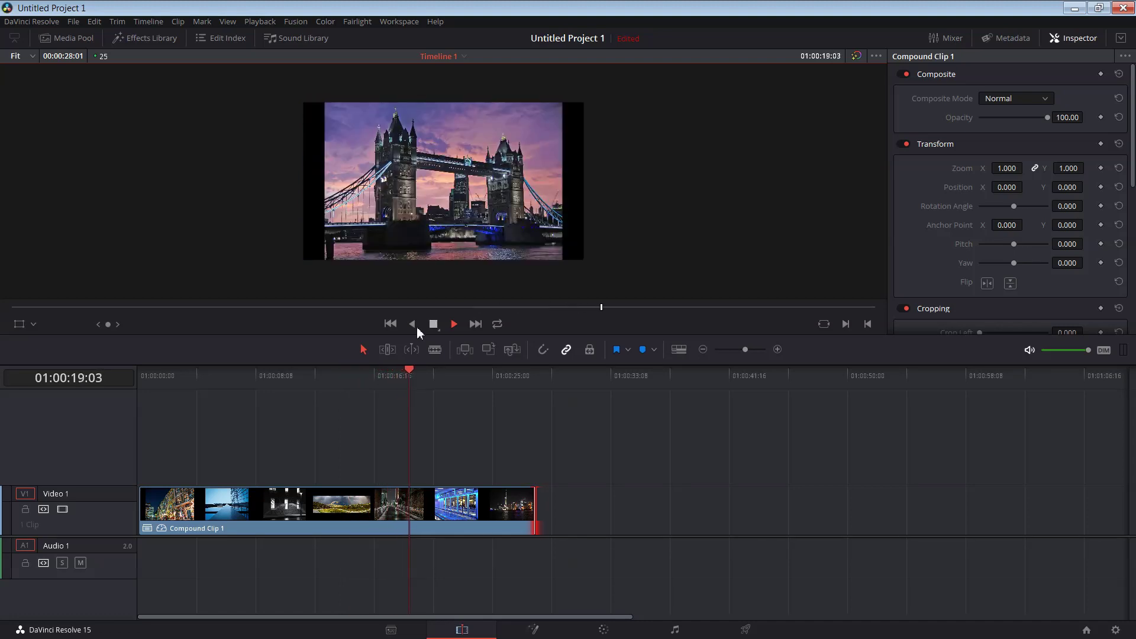
pyautogui.click(438, 324)
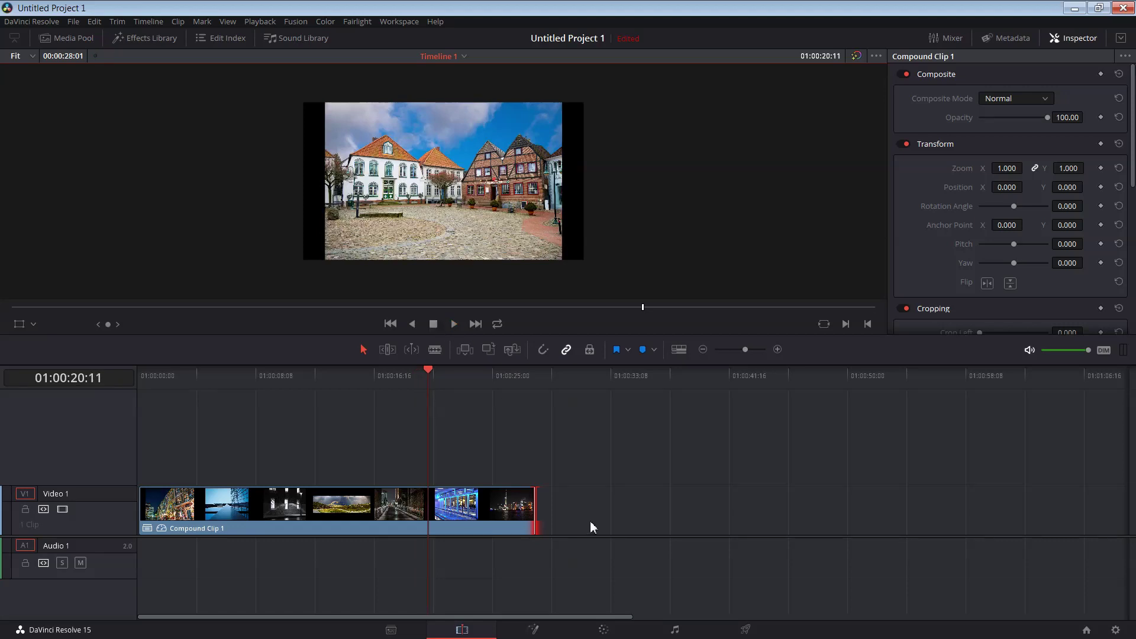
pyautogui.click(486, 497)
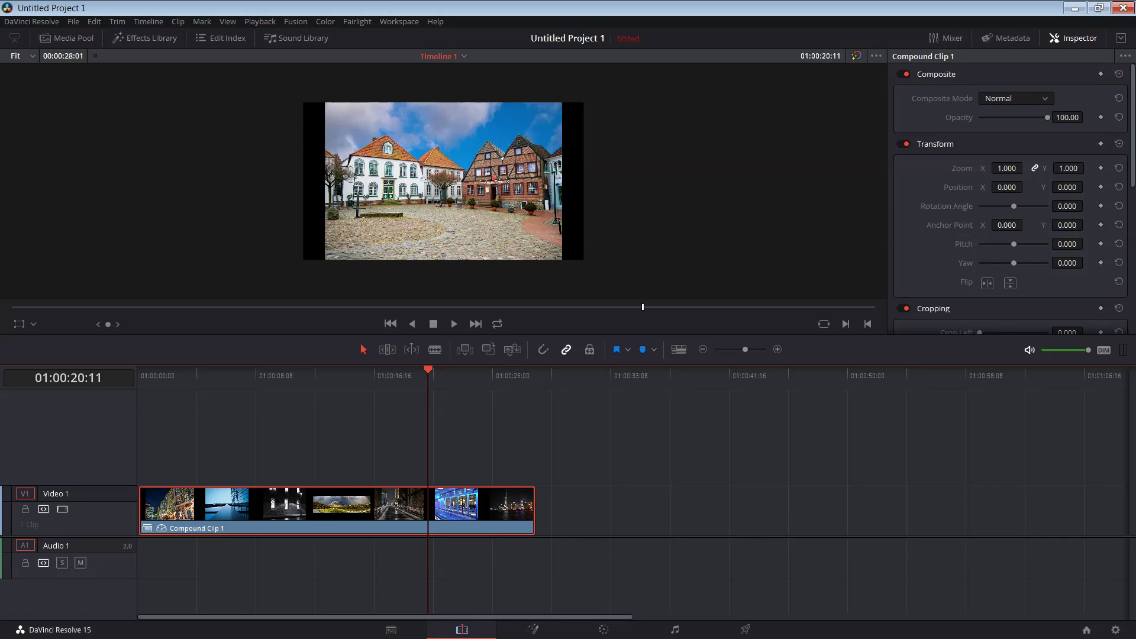
# Set Compound Clip 1's duration to 00:00:28:00 with Change Clip Duration
pyautogui.rightClick(479, 503)
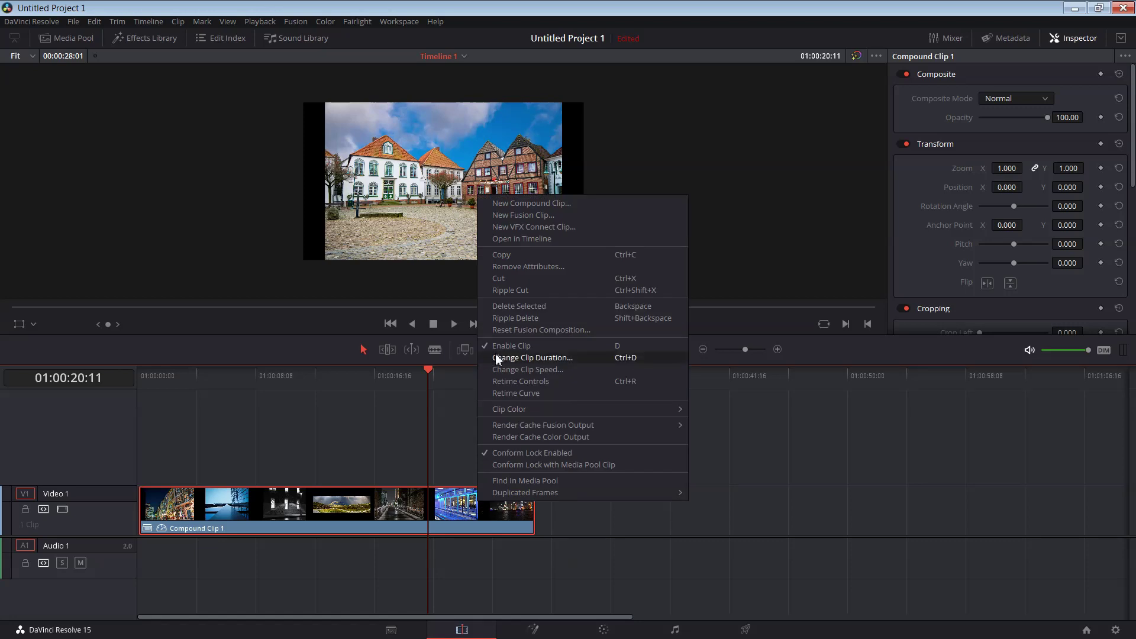
pyautogui.click(535, 371)
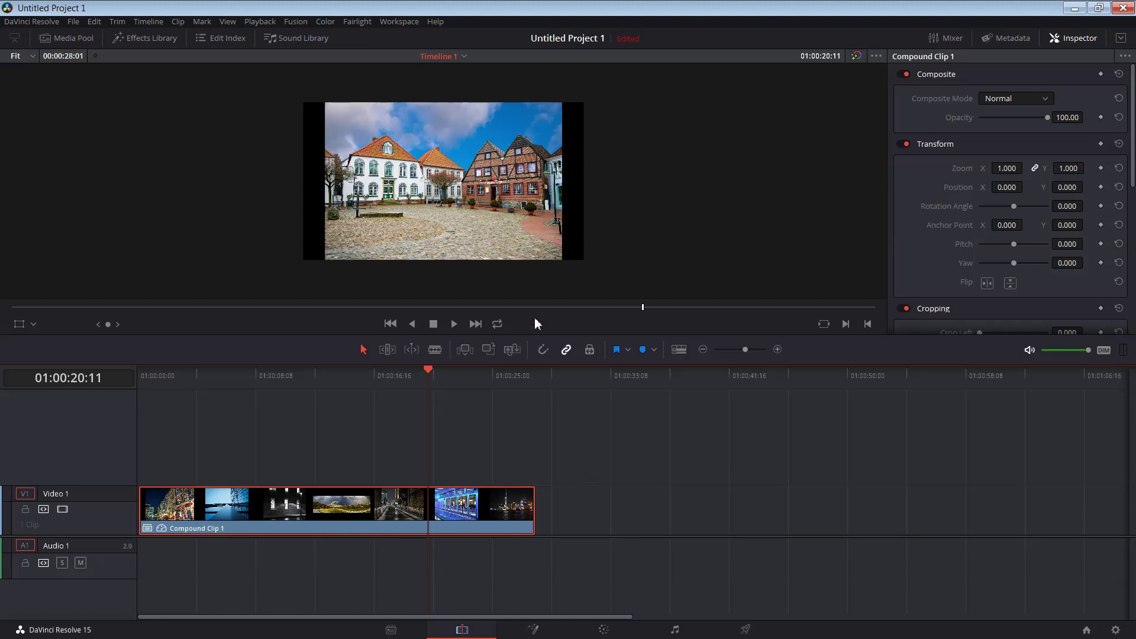
pyautogui.rightClick(513, 496)
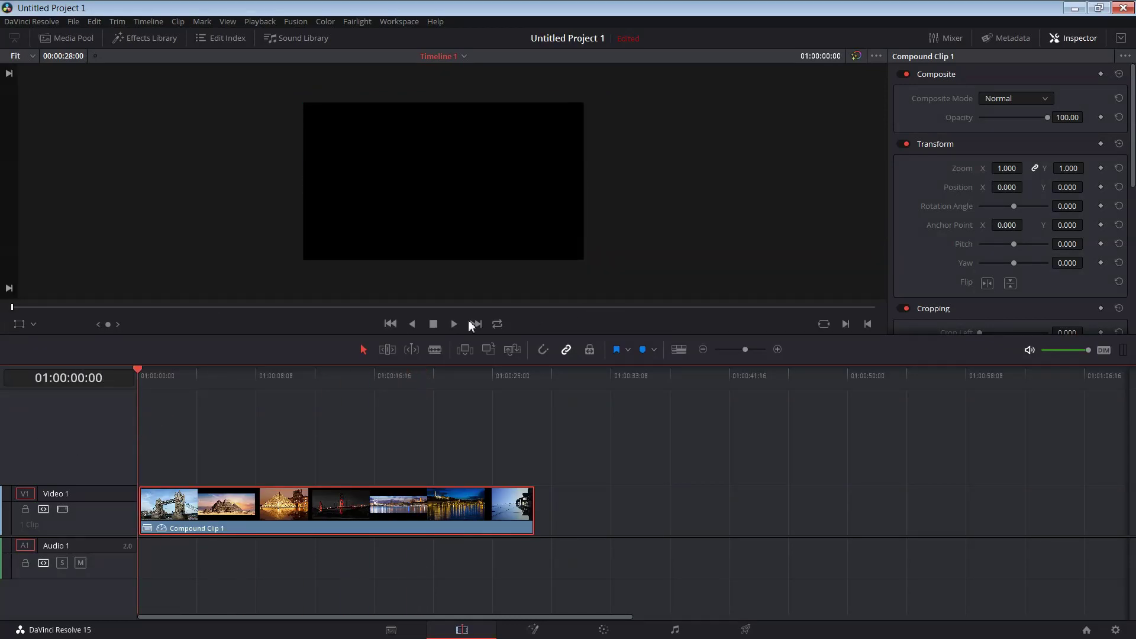
pyautogui.click(455, 324)
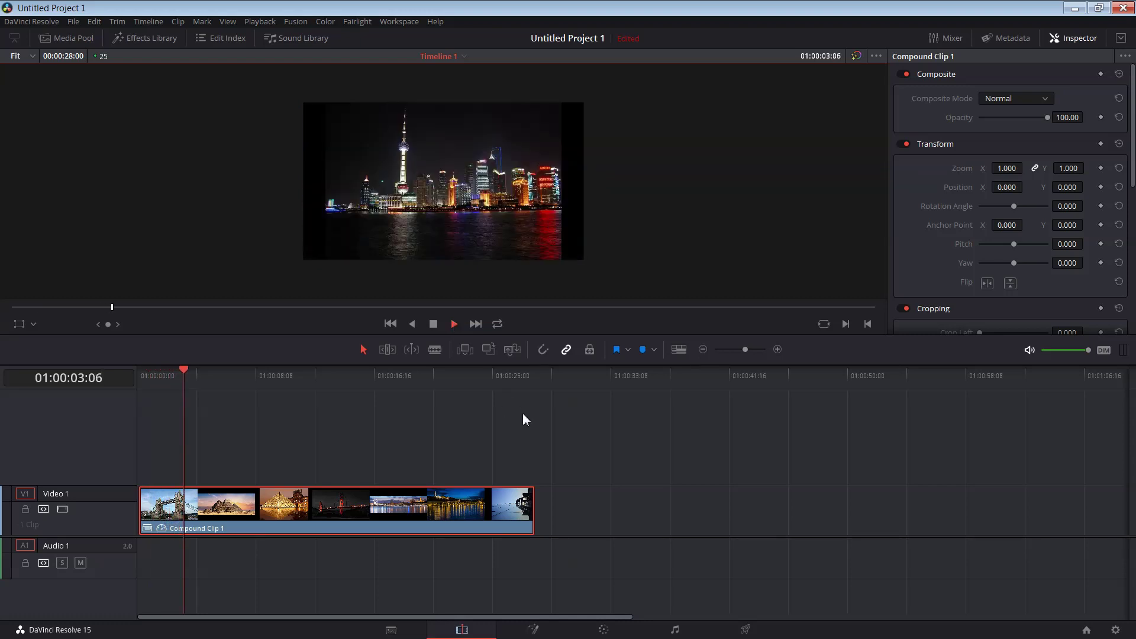
pyautogui.click(512, 384)
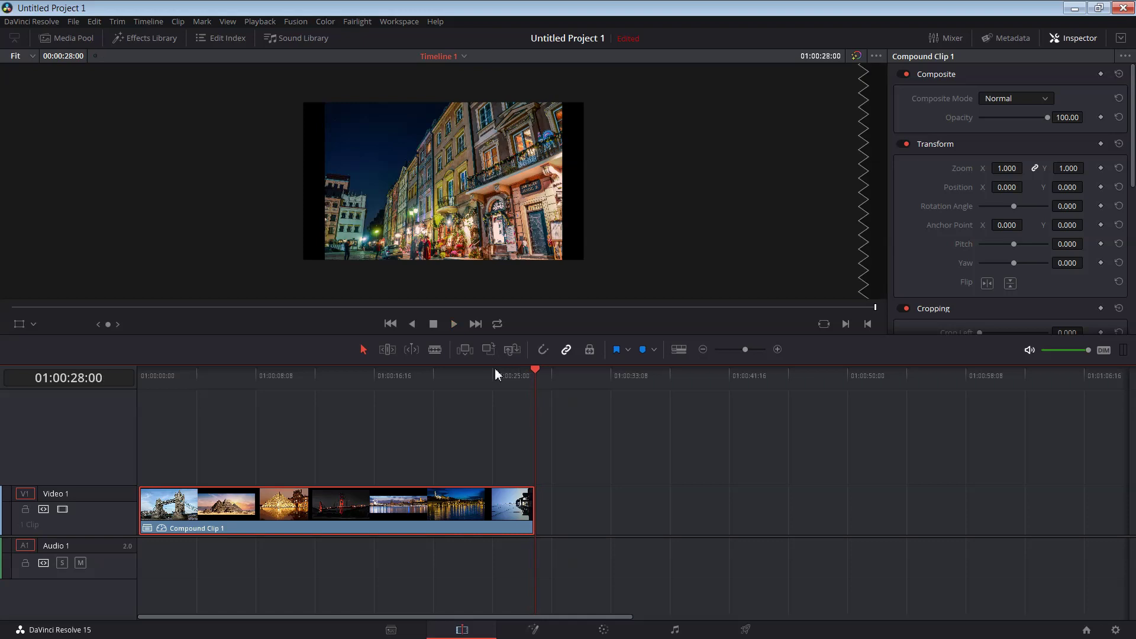
pyautogui.click(439, 326)
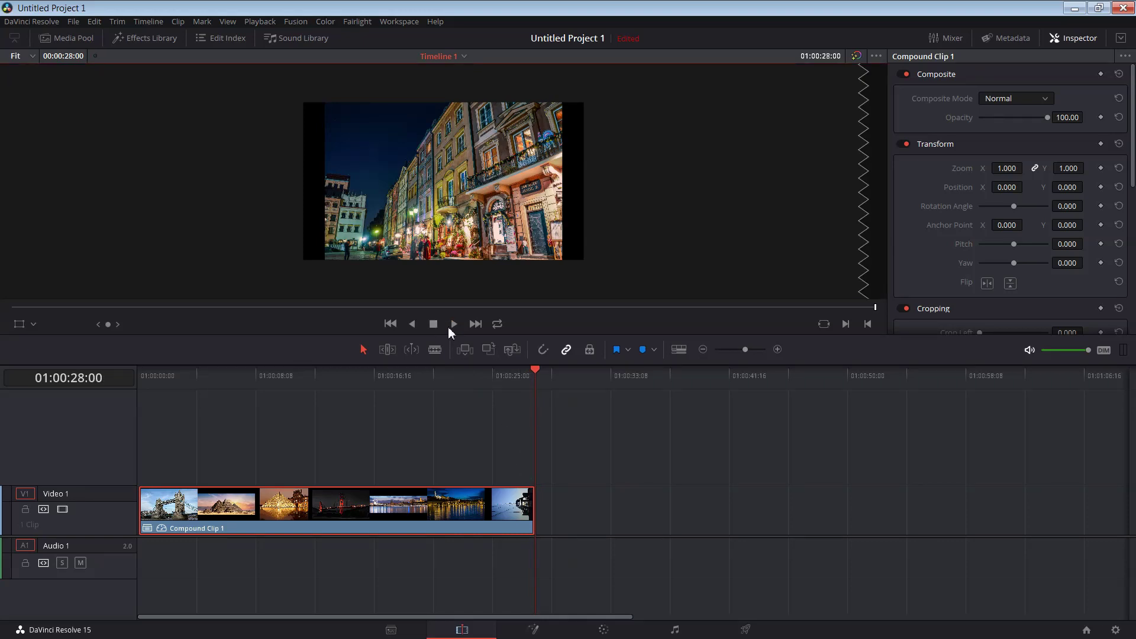